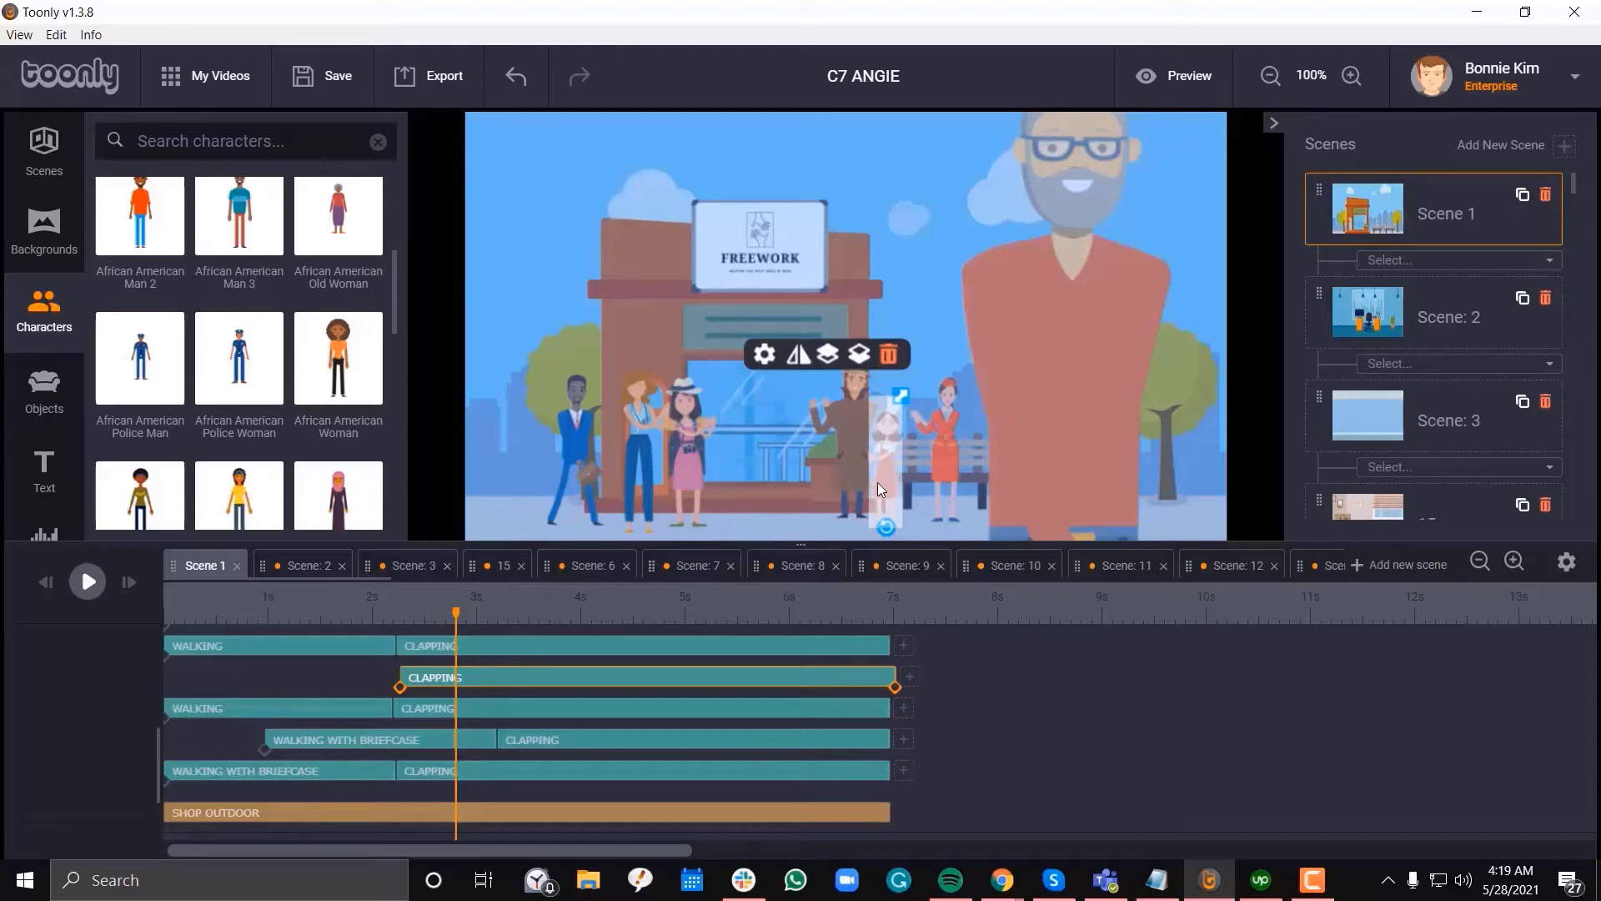
Place the African American Woman 4 character from the character library over the girl in front of the shop
scroll(291, 360, down, 2)
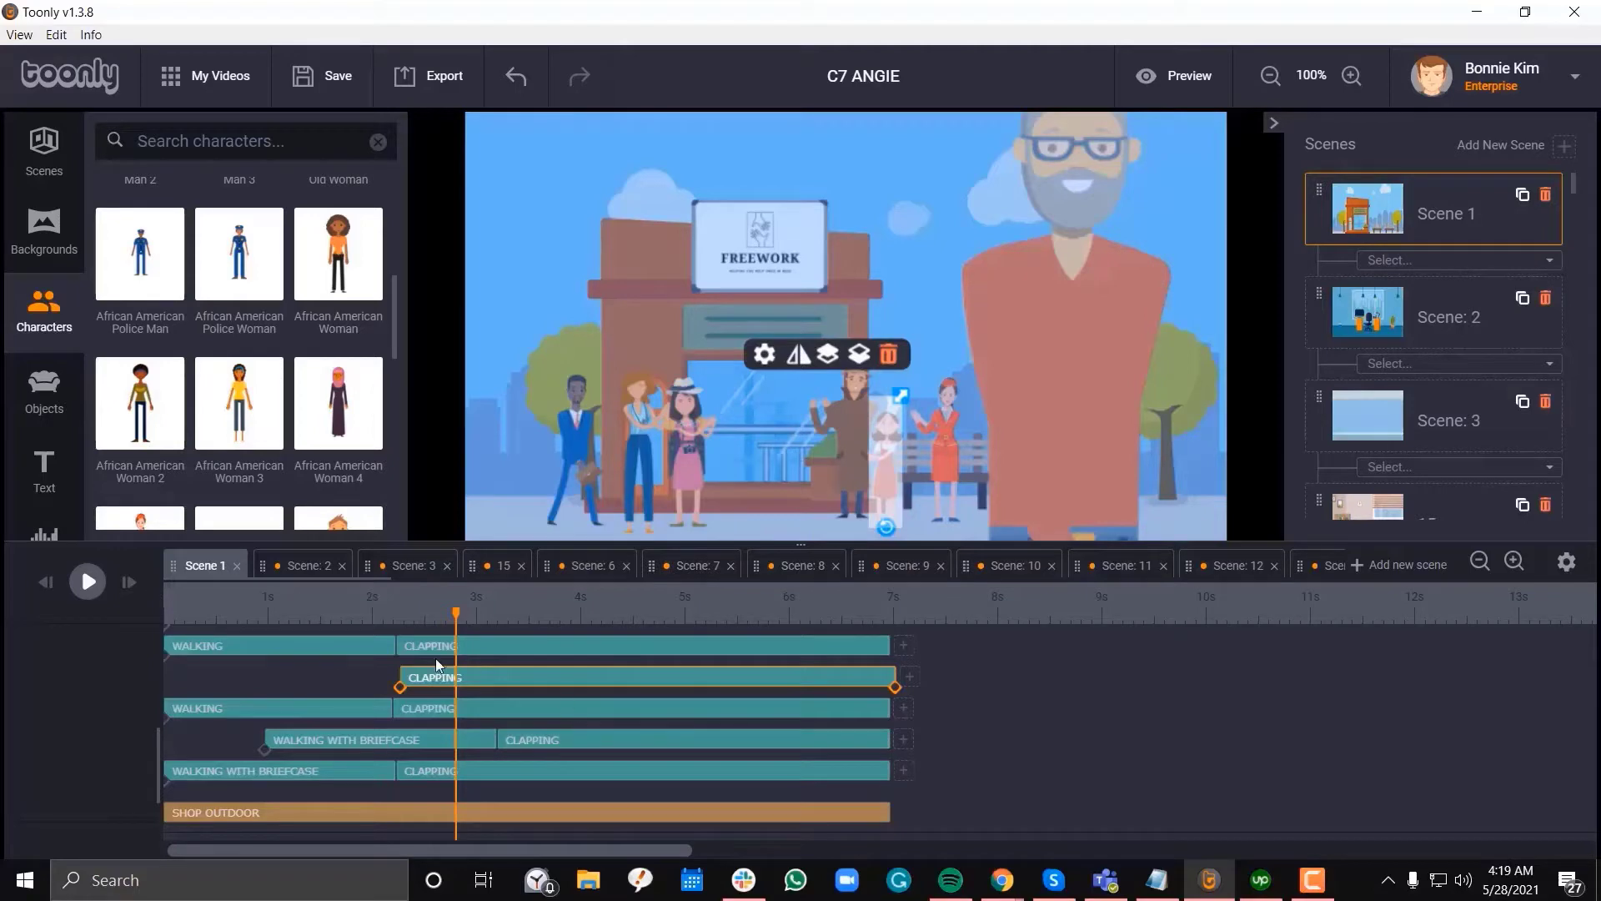
scroll(436, 659, up, 1)
scroll(300, 417, down, 1)
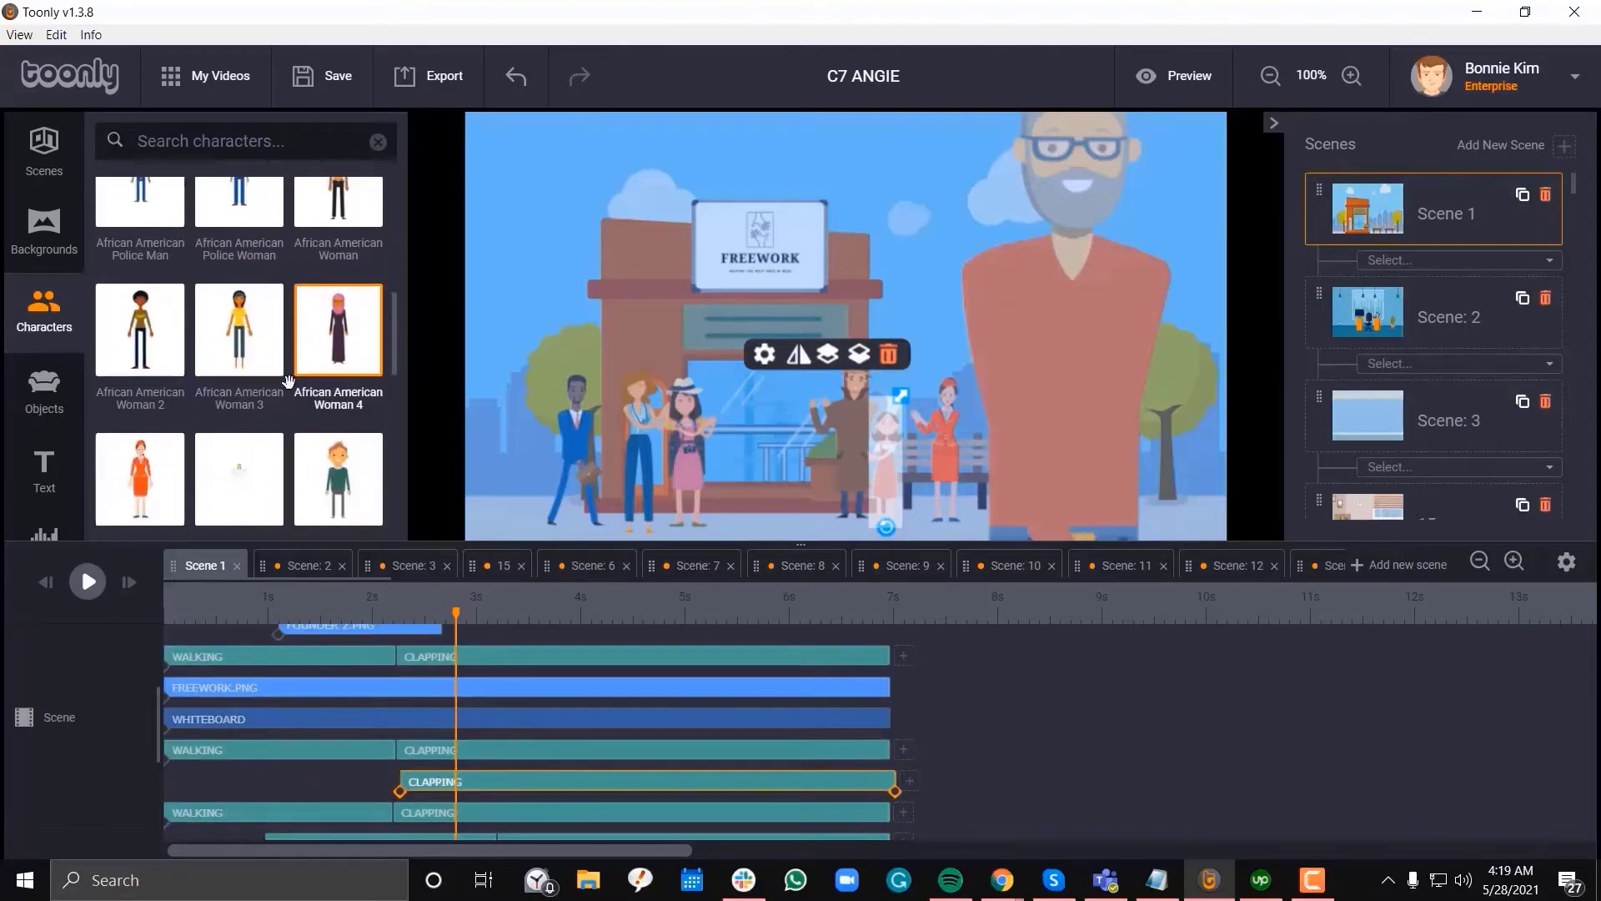
scroll(288, 381, down, 1)
scroll(288, 381, up, 3)
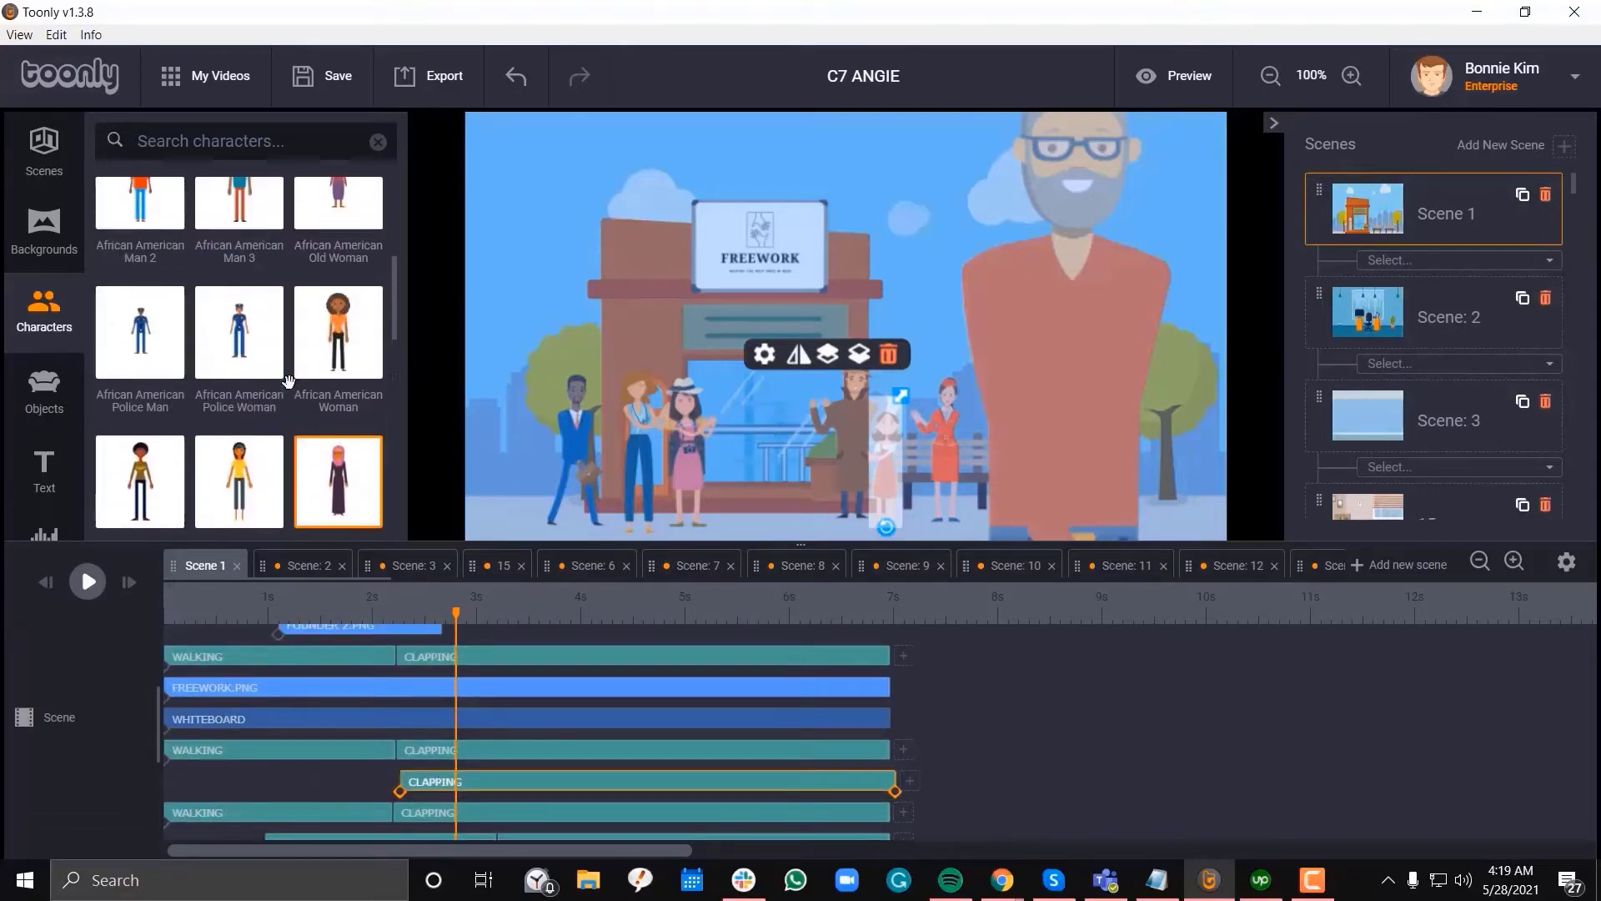
scroll(287, 381, down, 3)
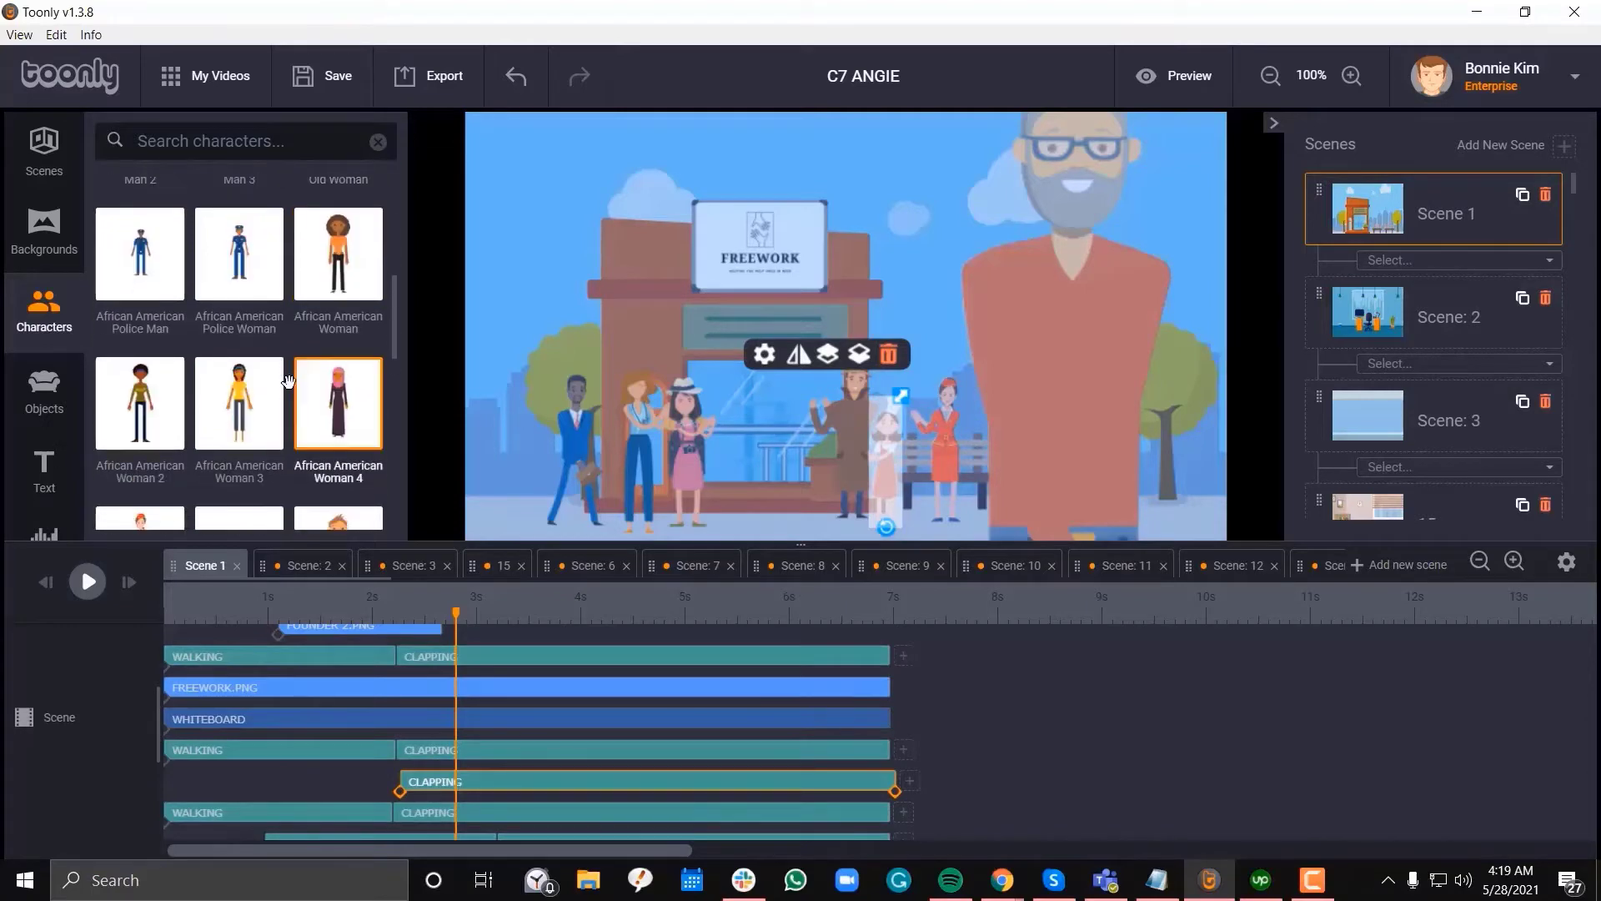
scroll(275, 311, up, 3)
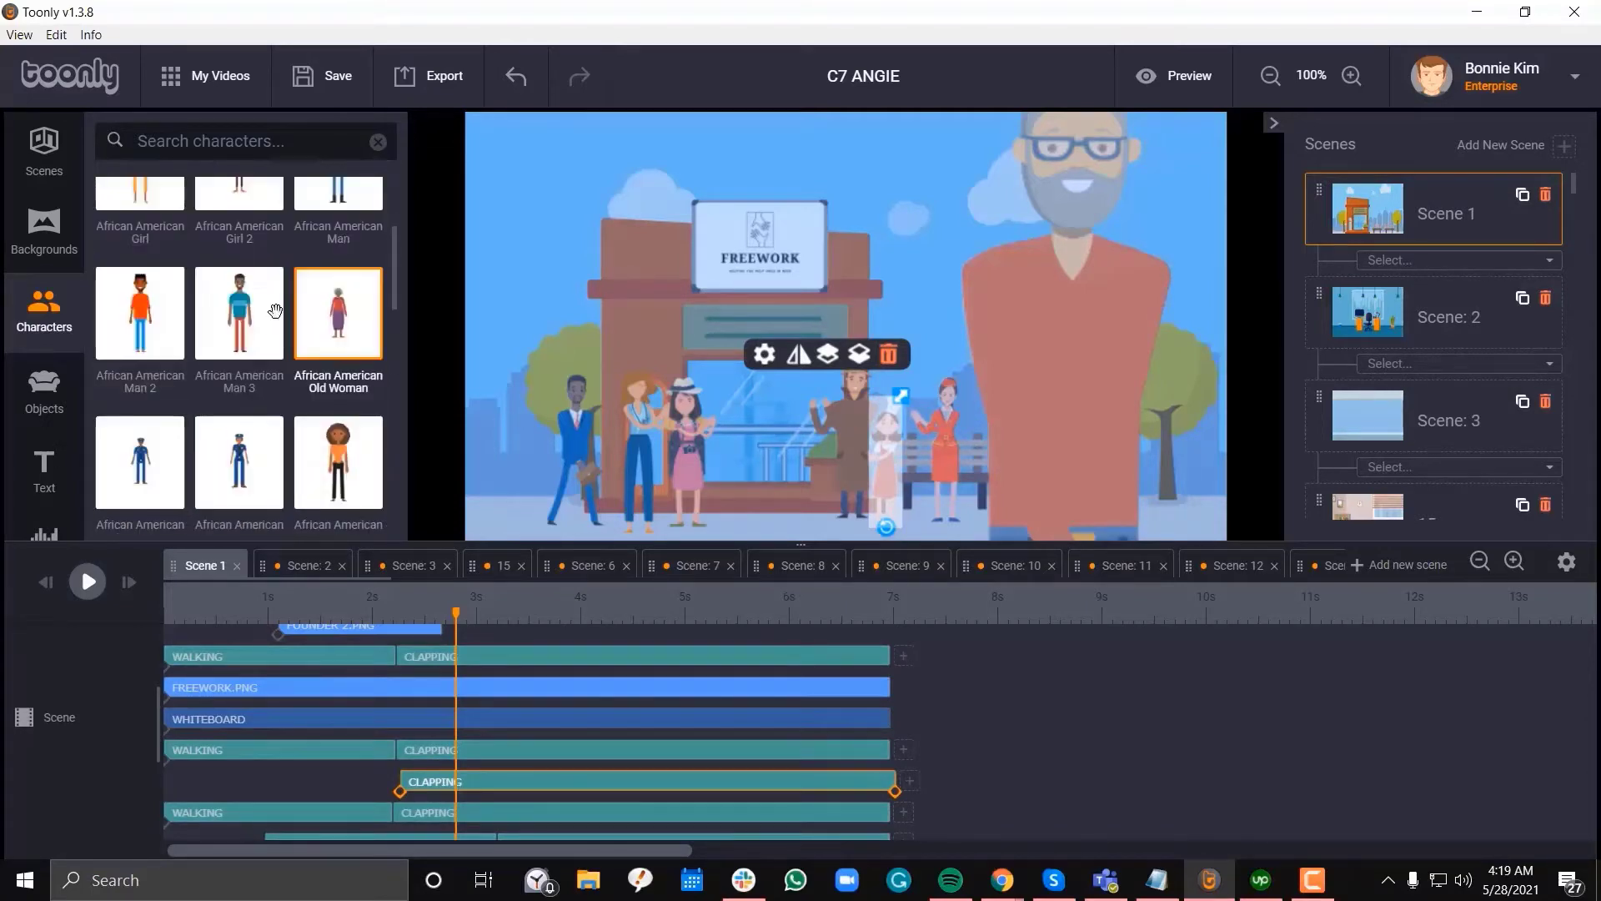
scroll(279, 325, down, 3)
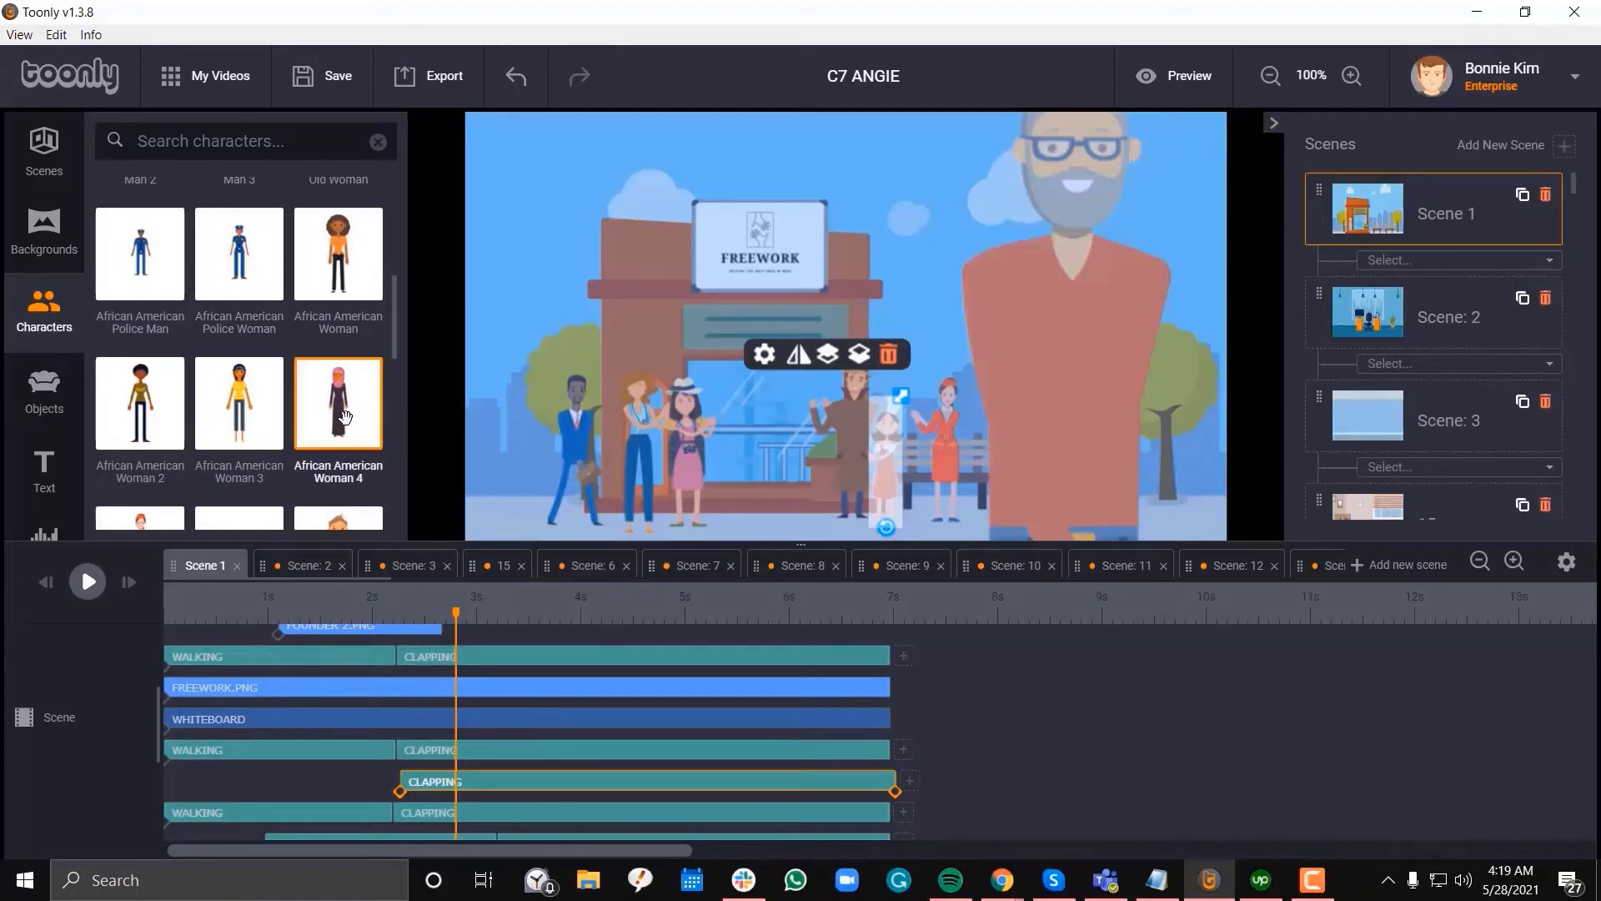
drag(327, 419, 882, 440)
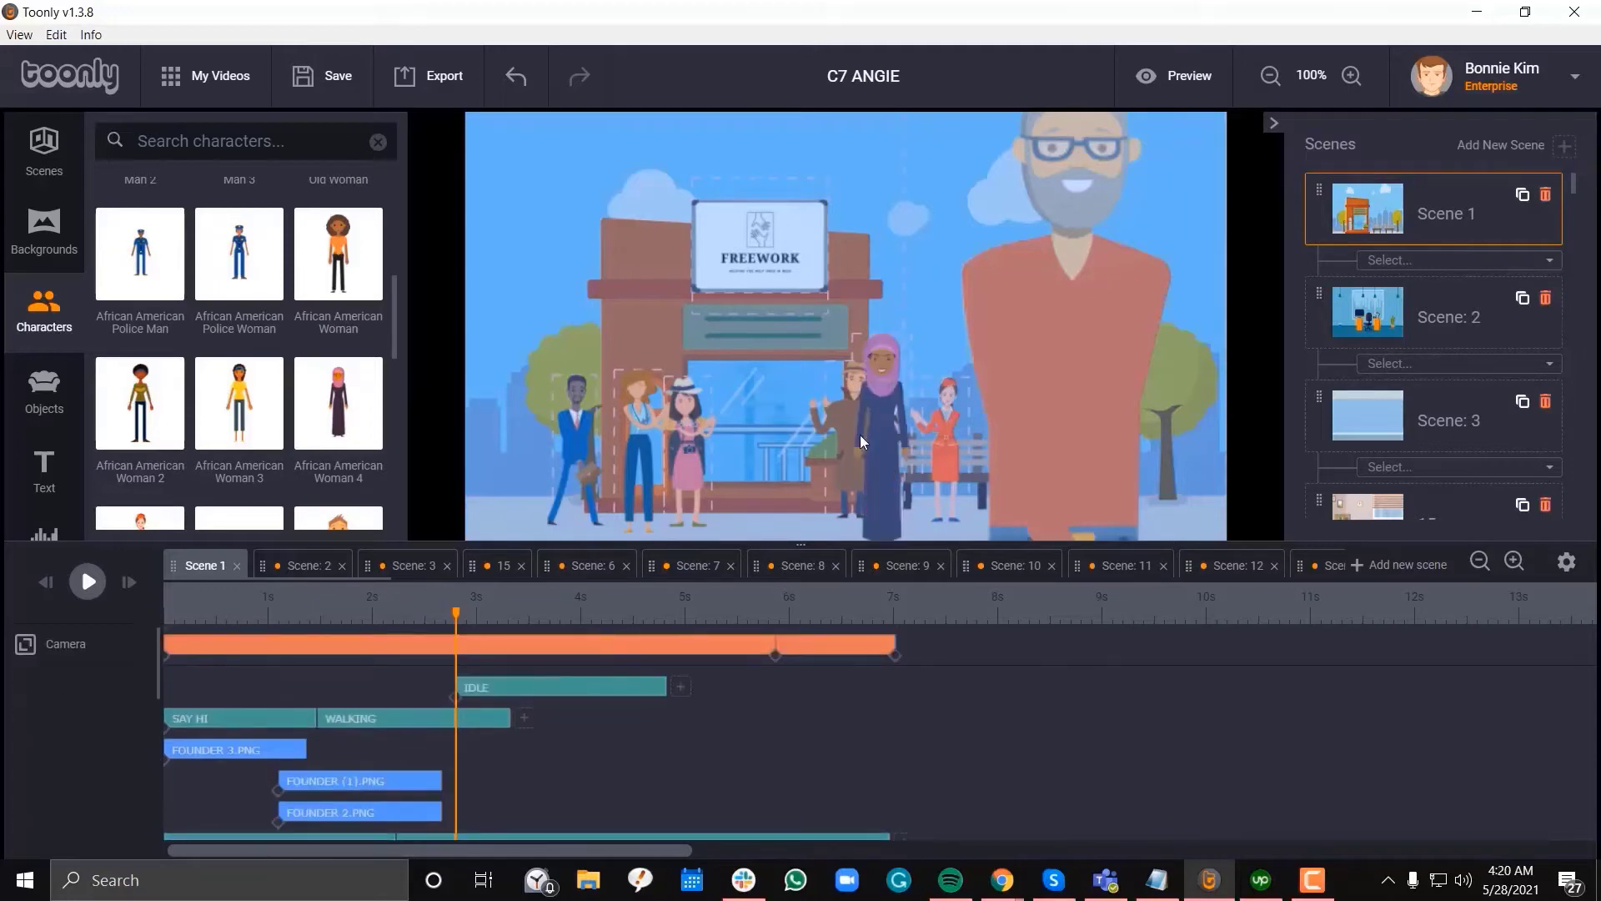
Shrink the new character to roughly the height of the crowd and move it beside the woman in red
drag(885, 432, 906, 405)
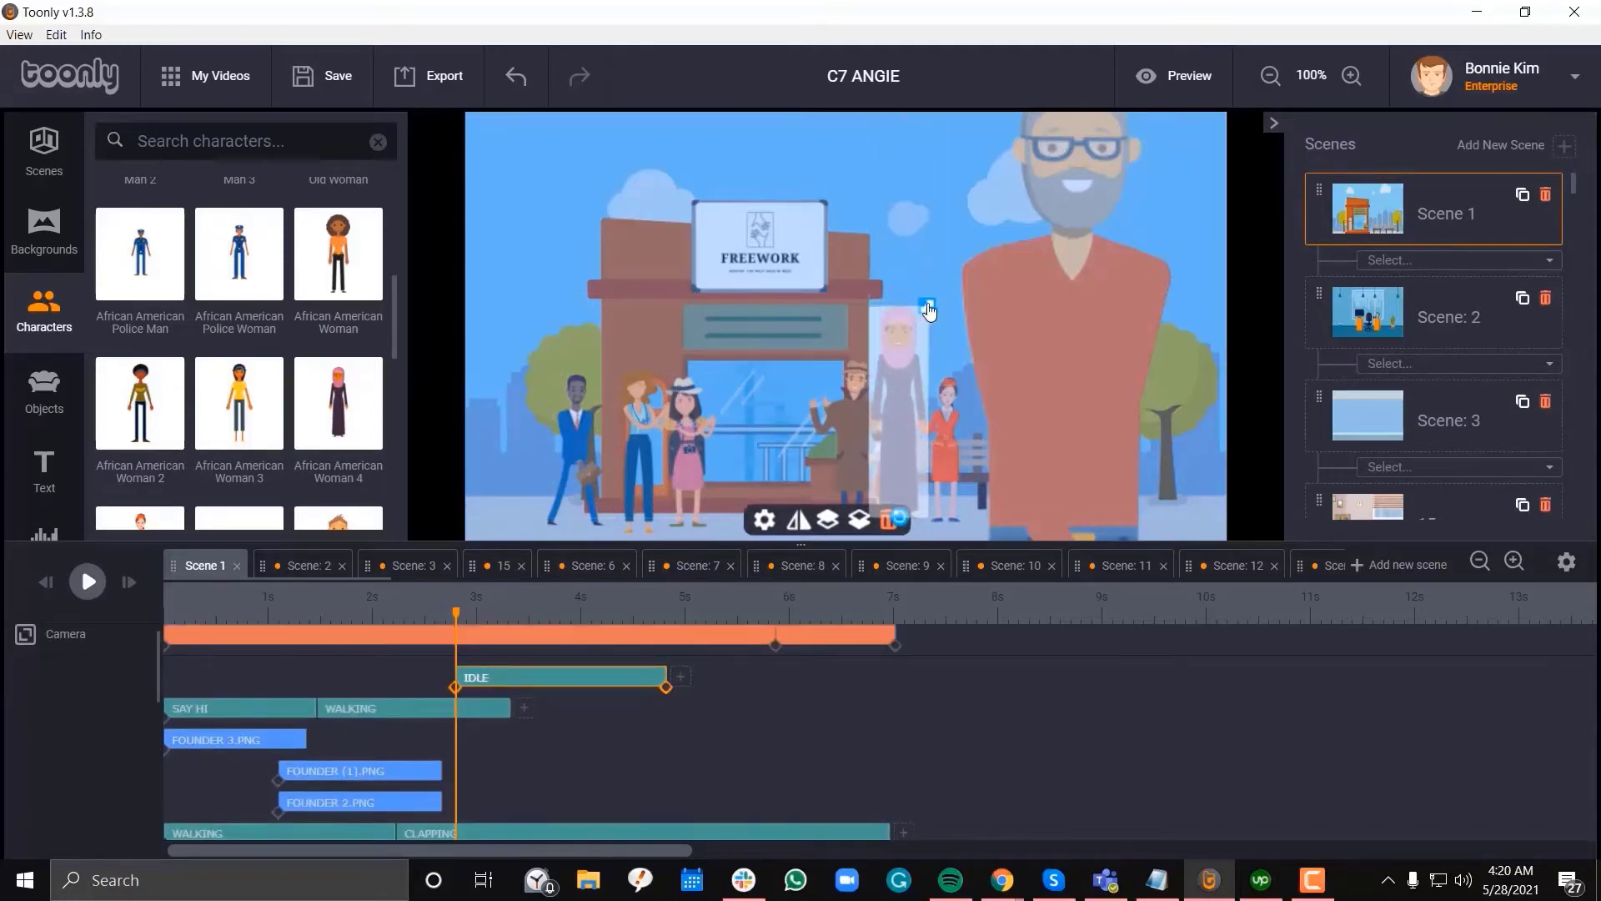
drag(929, 310, 893, 449)
drag(906, 382, 911, 374)
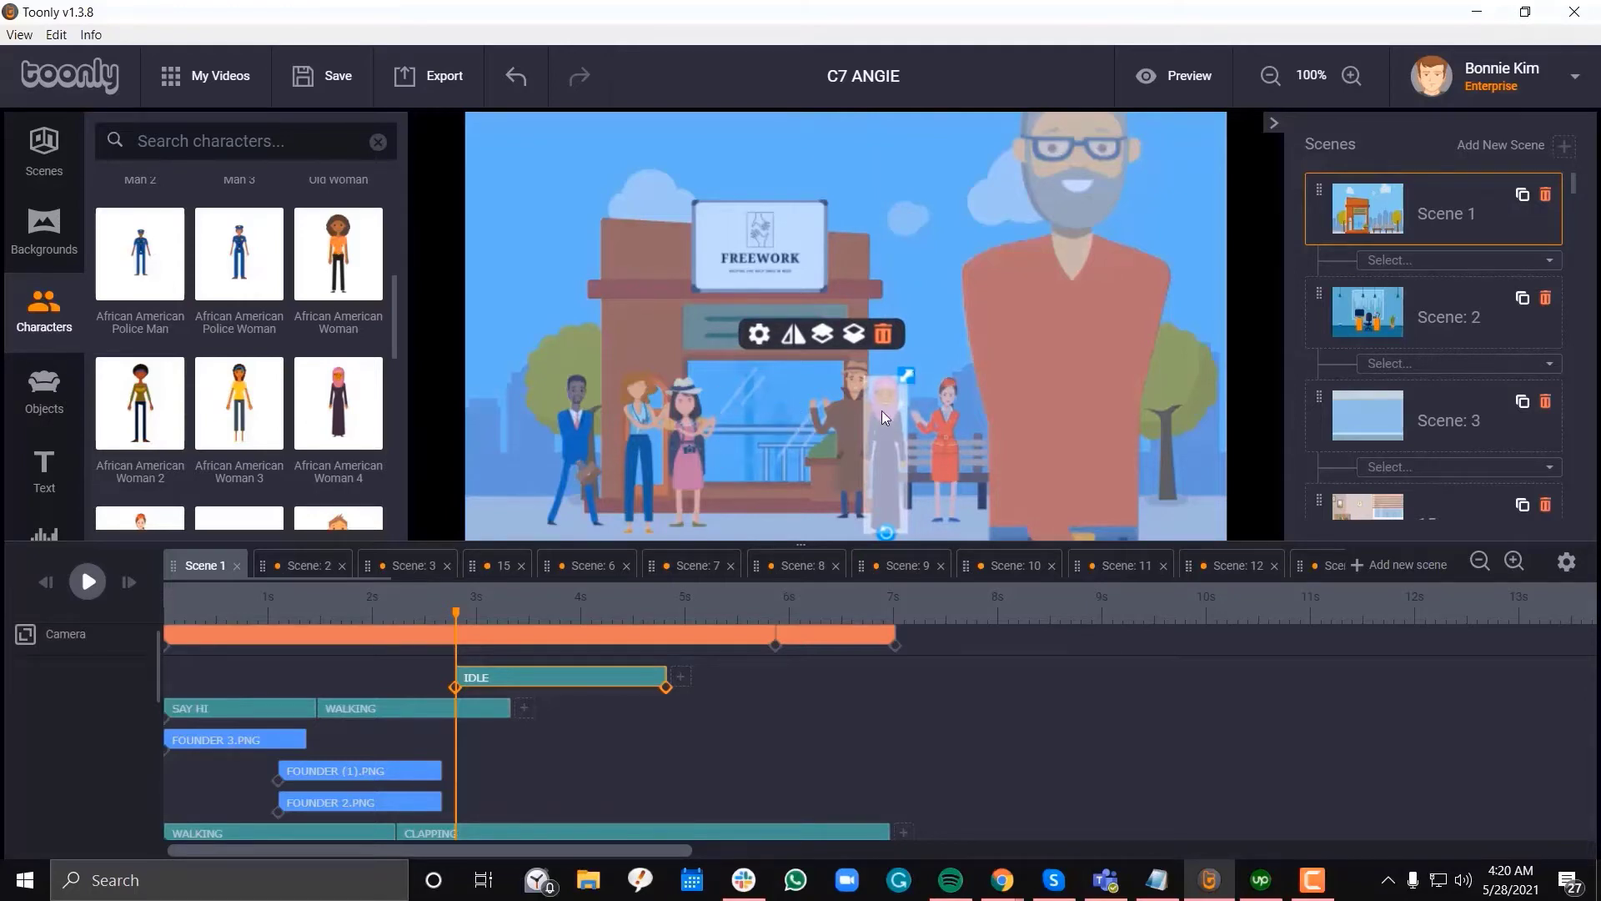
drag(882, 410, 927, 427)
Delete the clapping girl character standing between the man in the brown coat and the new woman
click(883, 443)
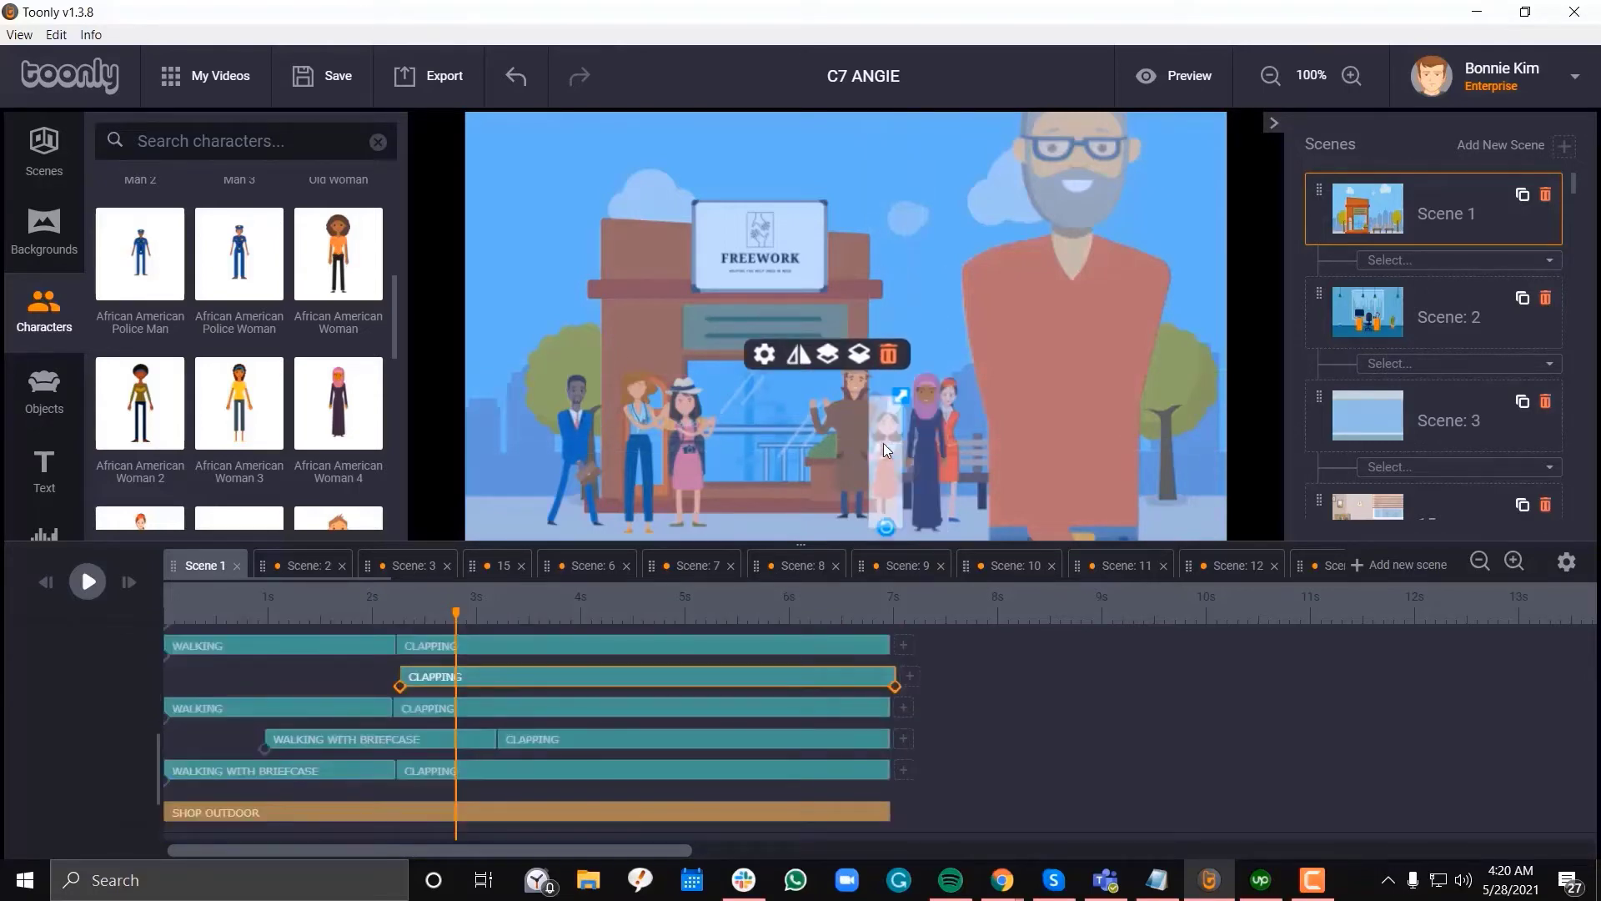
click(933, 433)
click(874, 447)
click(838, 468)
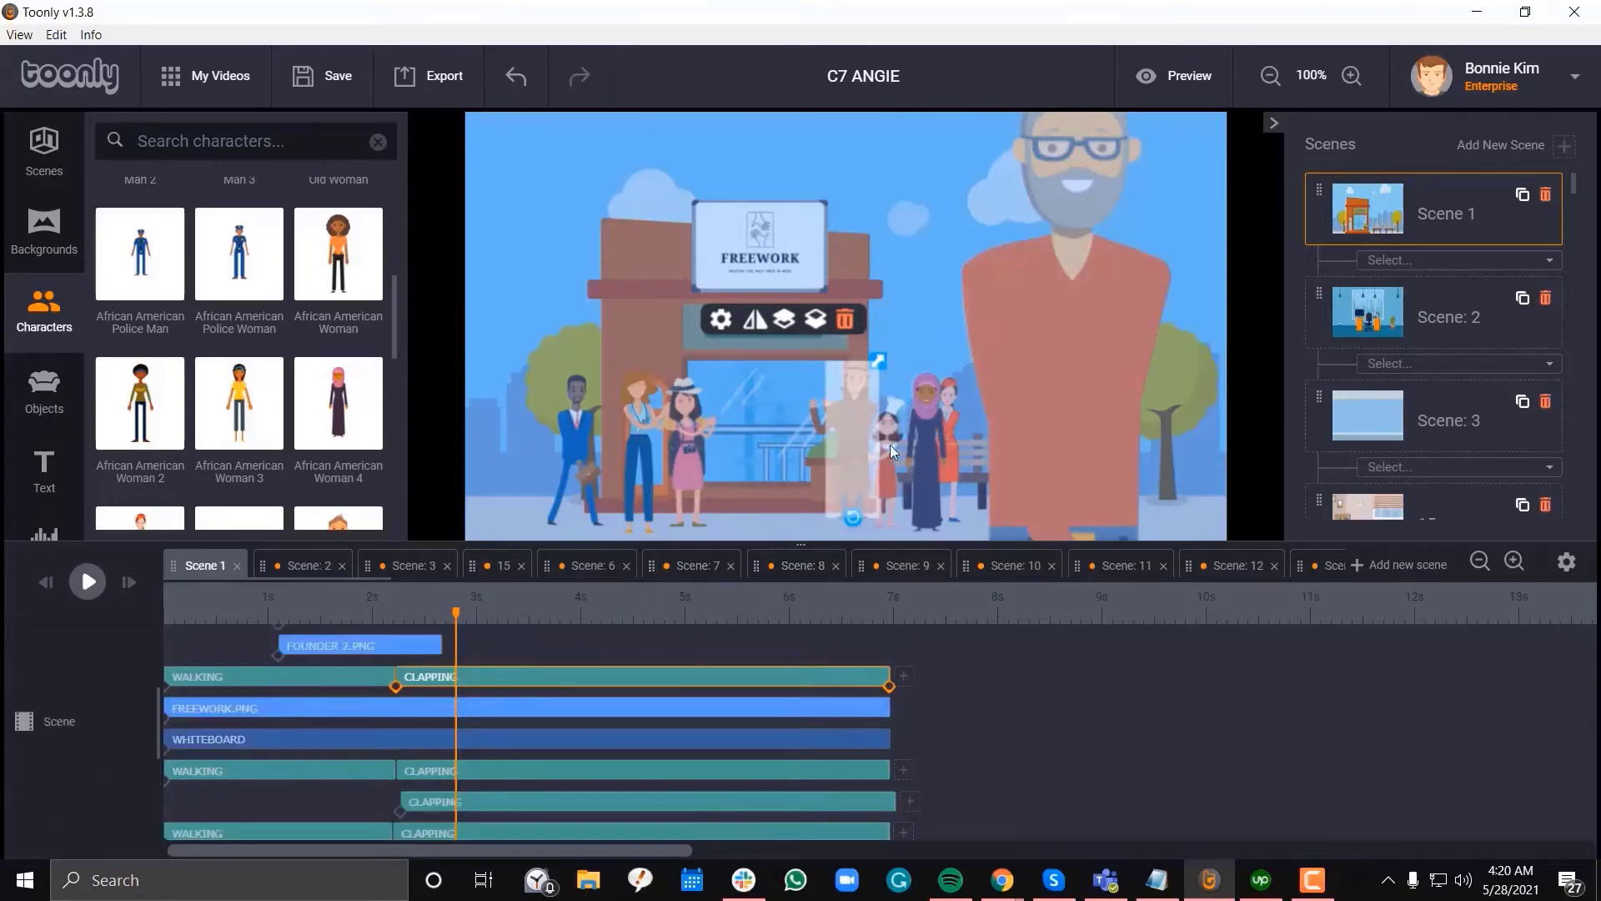
click(890, 442)
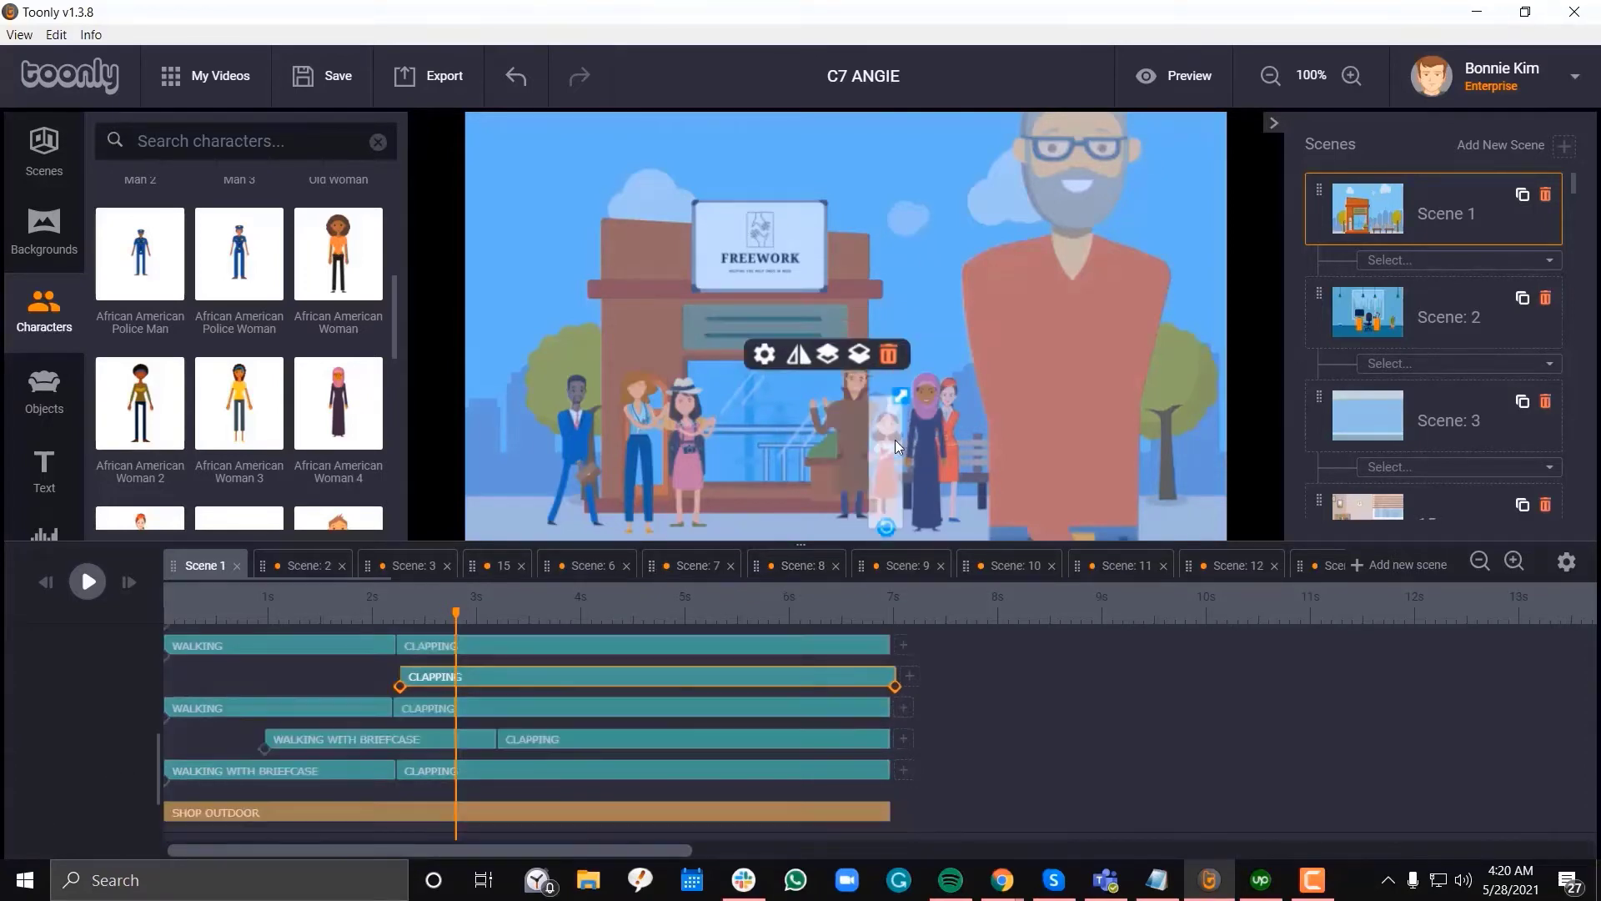
click(890, 357)
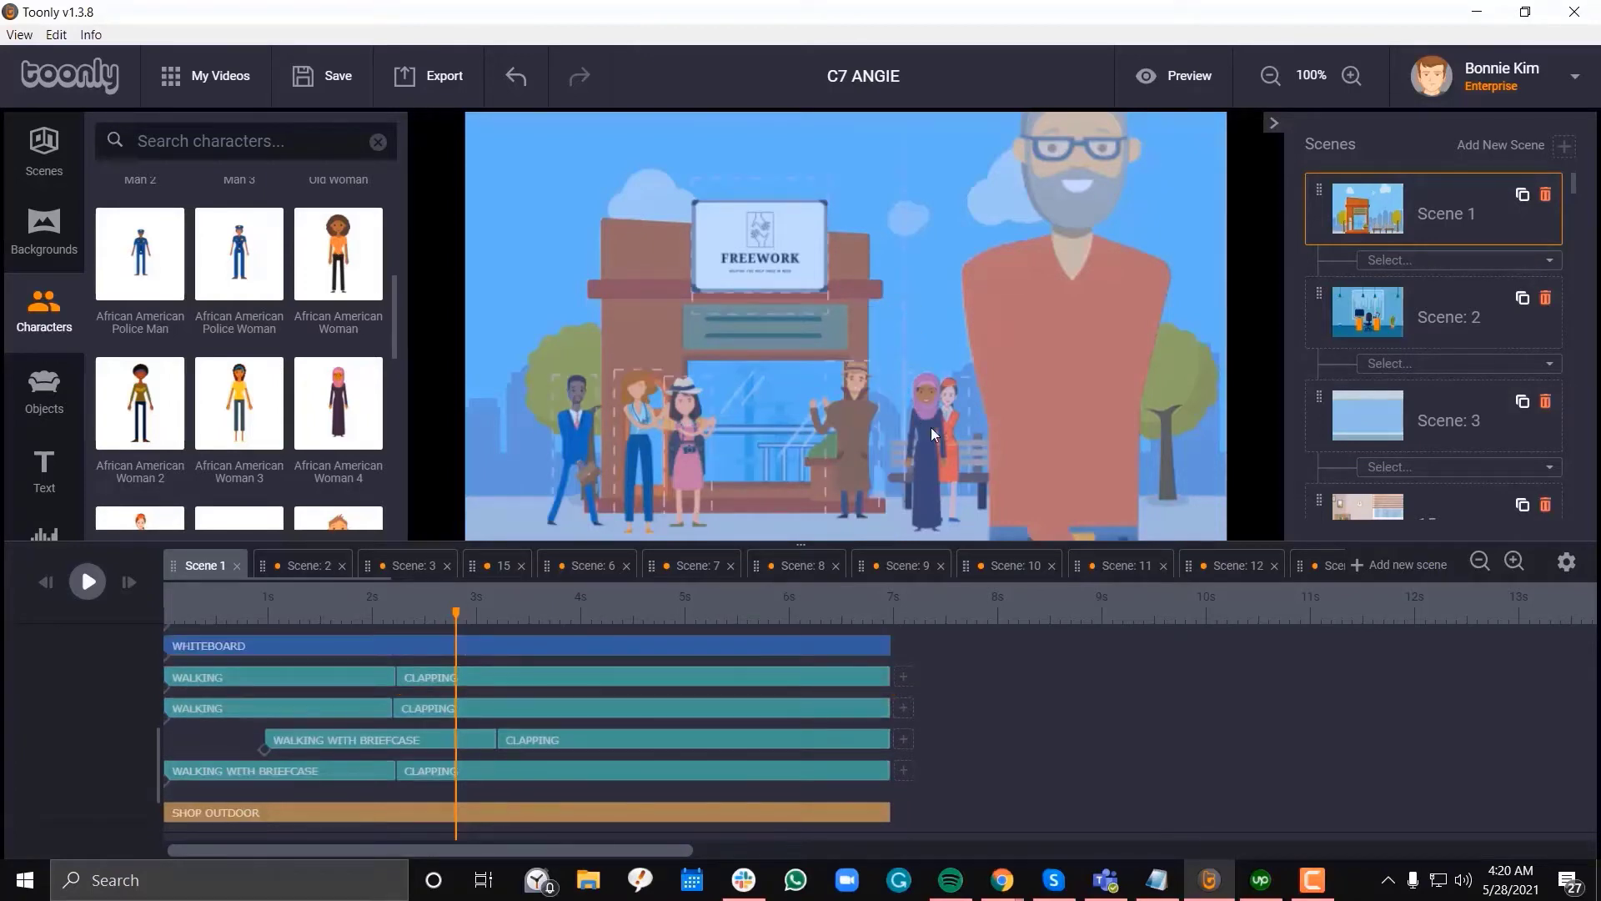
Move the new character into the deleted girl's spot and shift its Idle clip to start at 0 s
mouse_move(931, 427)
mouse_down()
mouse_move(884, 429)
mouse_move(901, 432)
mouse_up()
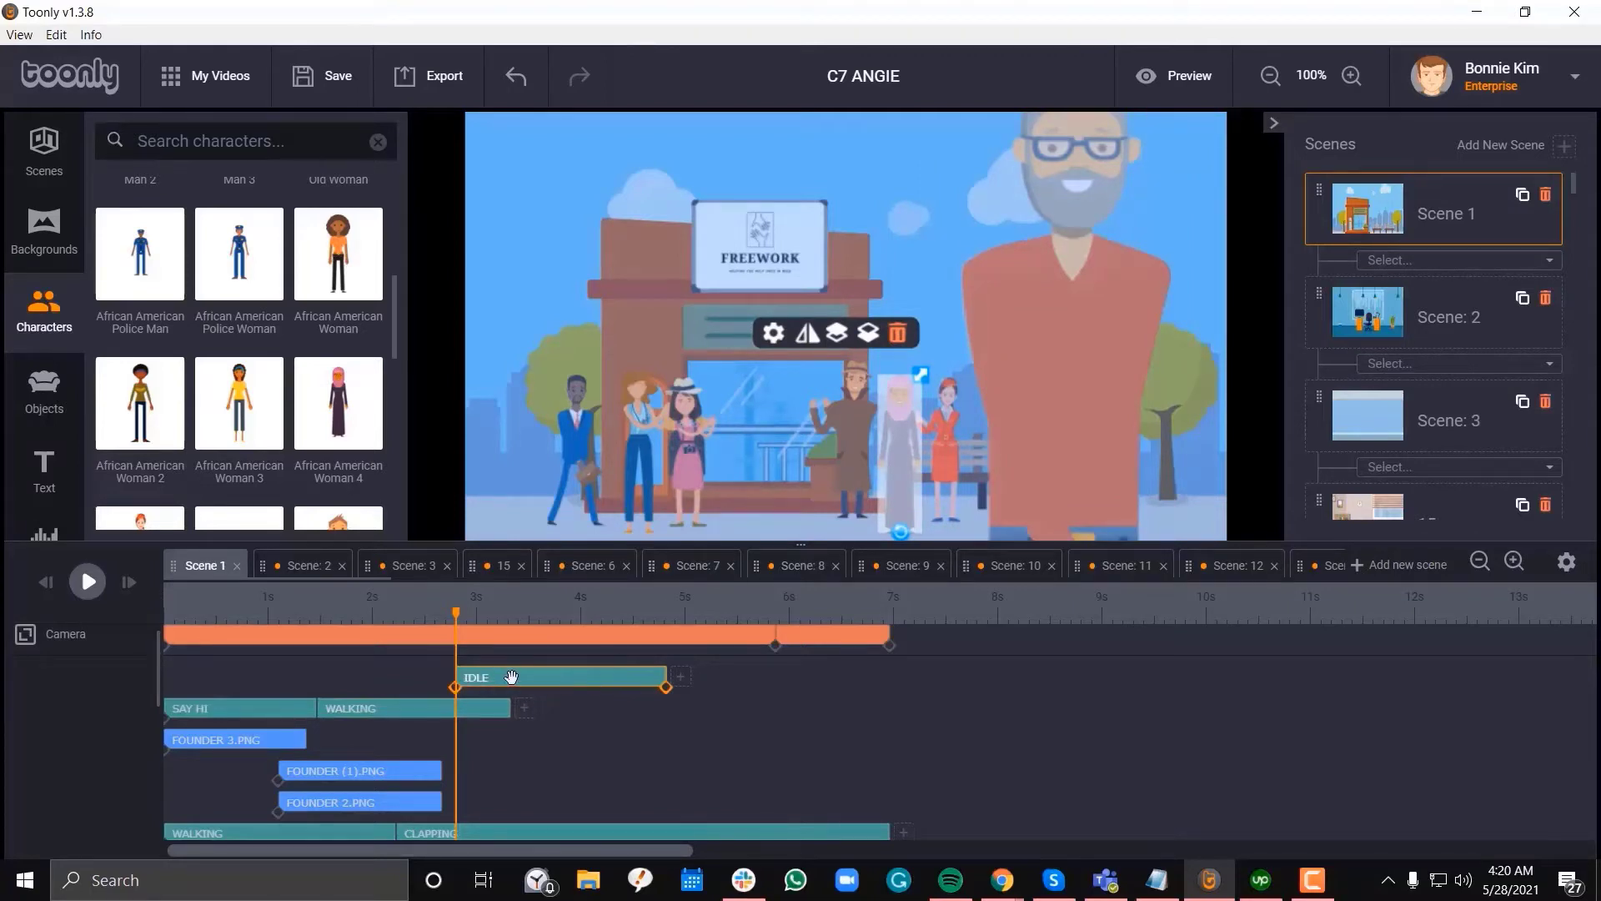
drag(512, 676, 229, 677)
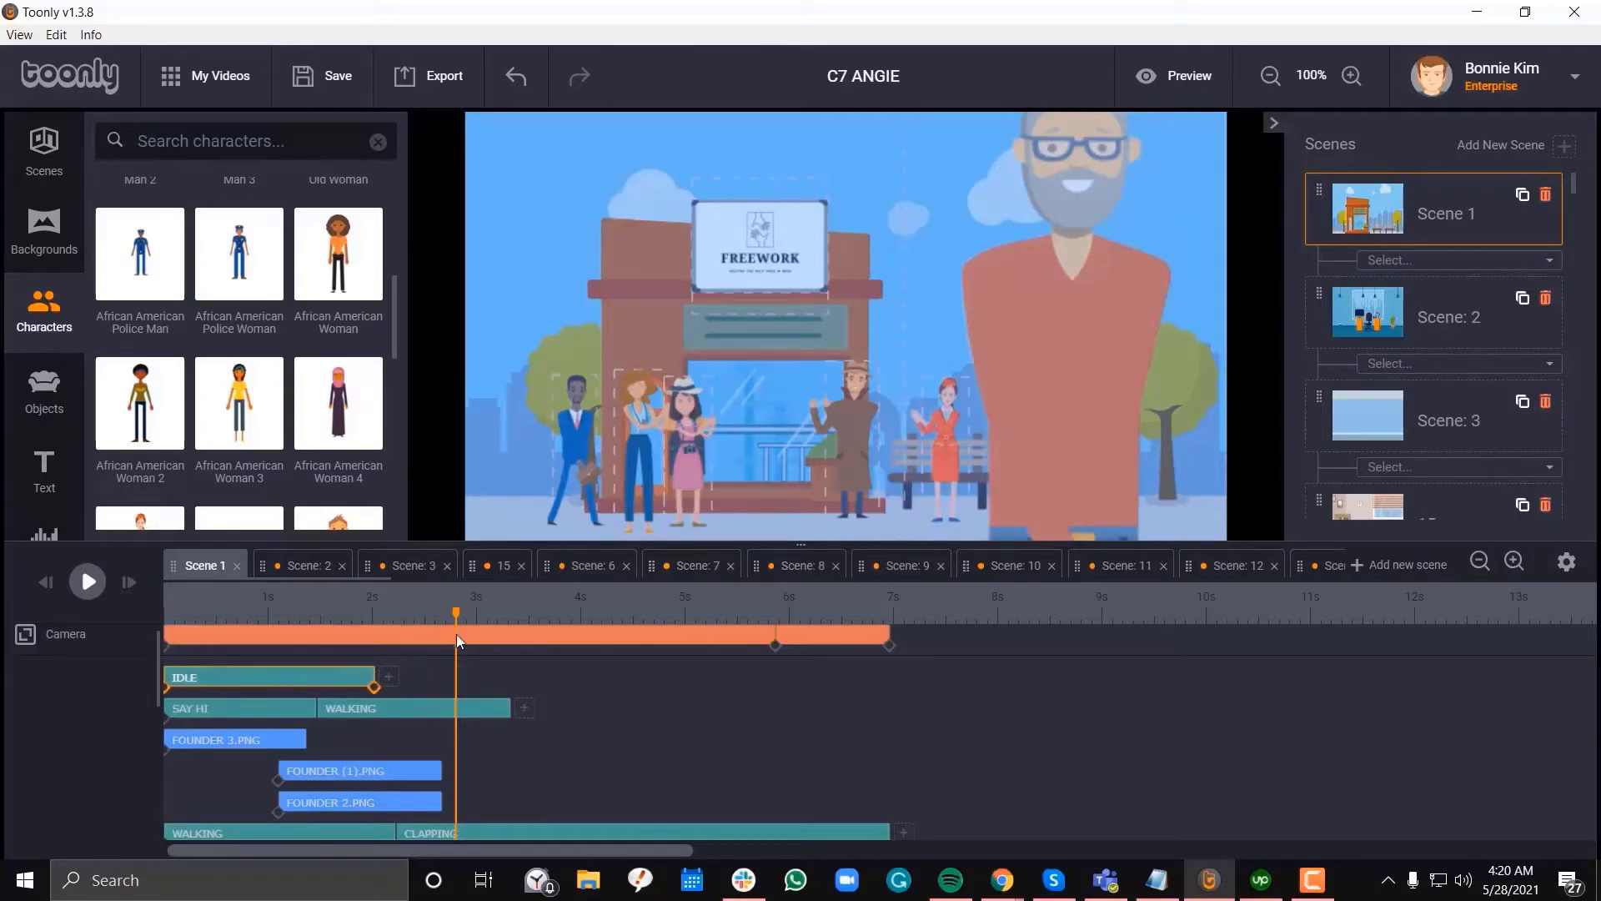
Play the opening of Scene 1 and examine how the new character's Idle clip is layered relative to the Founder image clips
drag(455, 615, 127, 612)
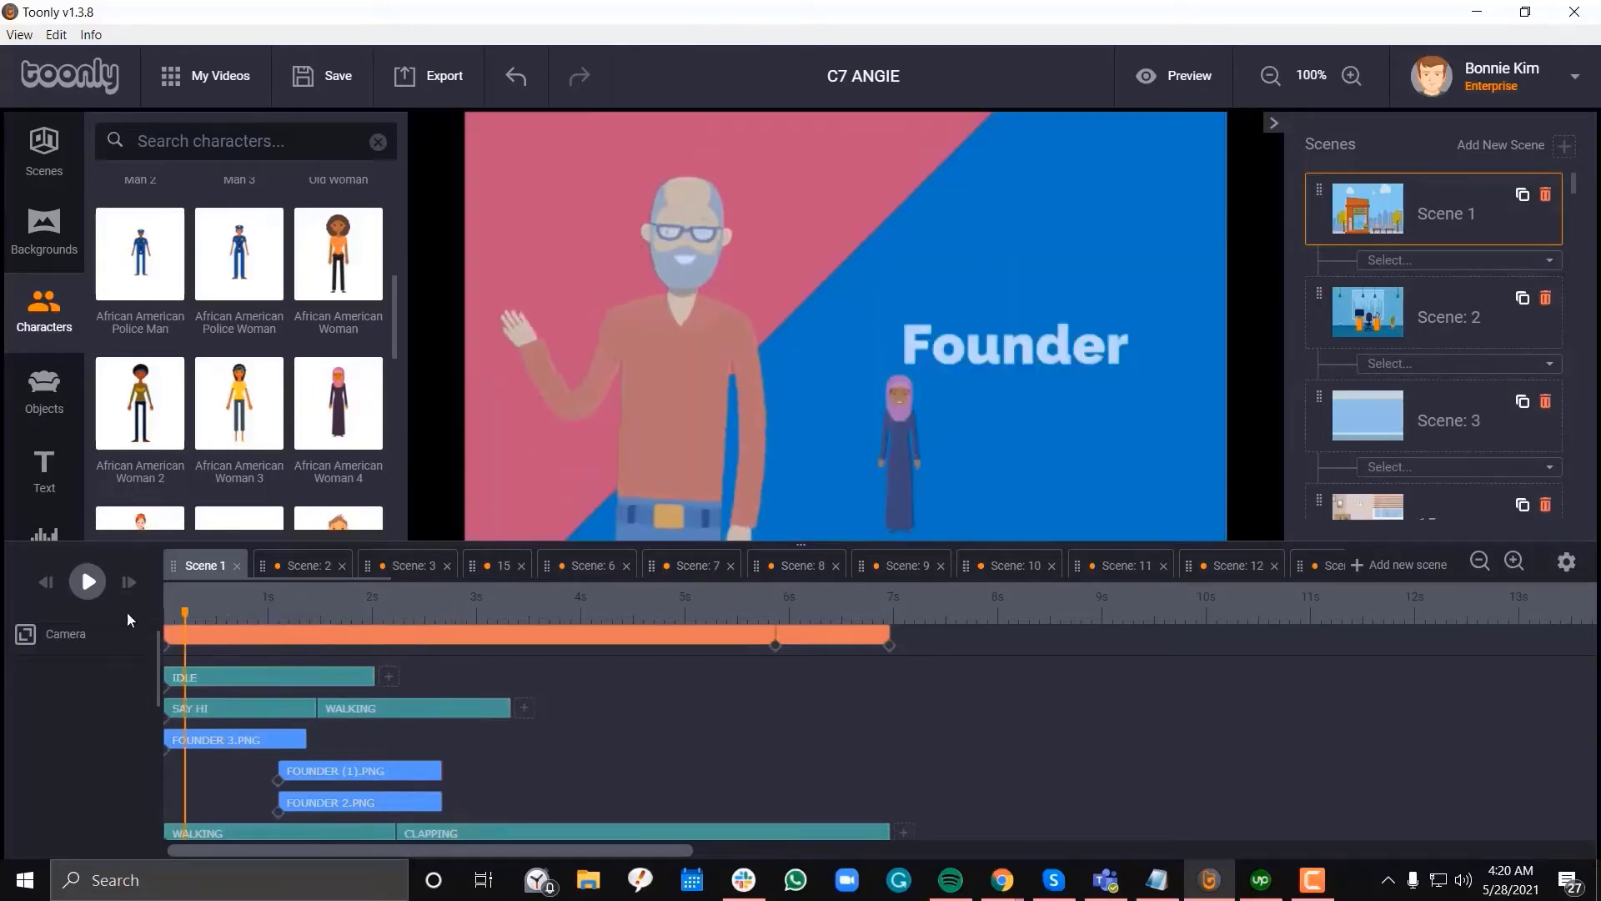
key(space)
key(space)
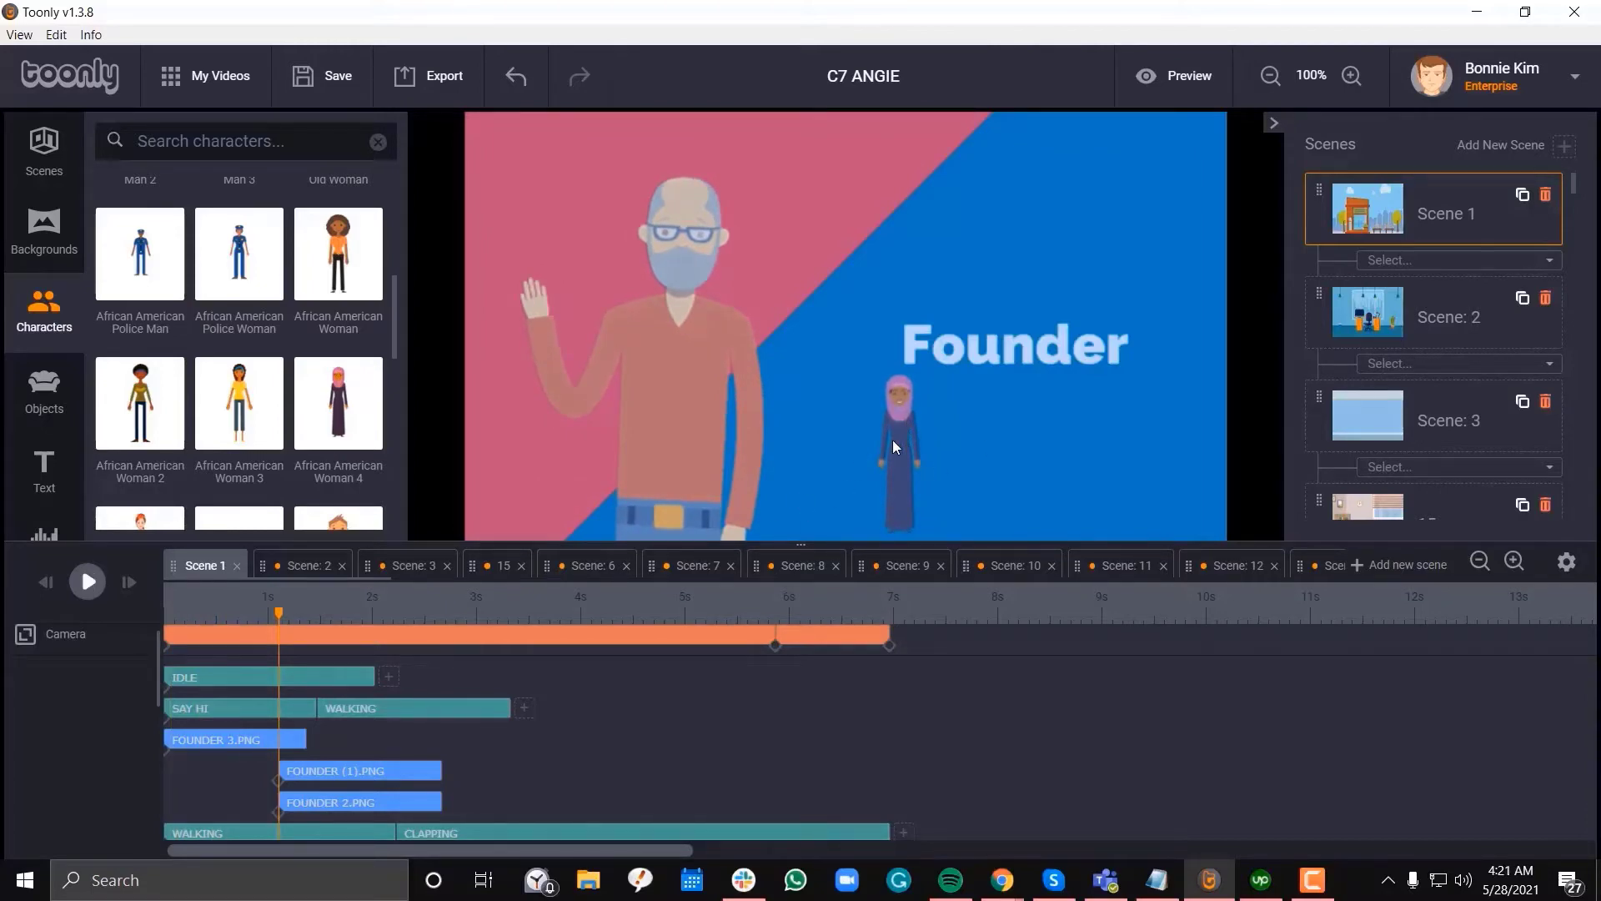
click(246, 675)
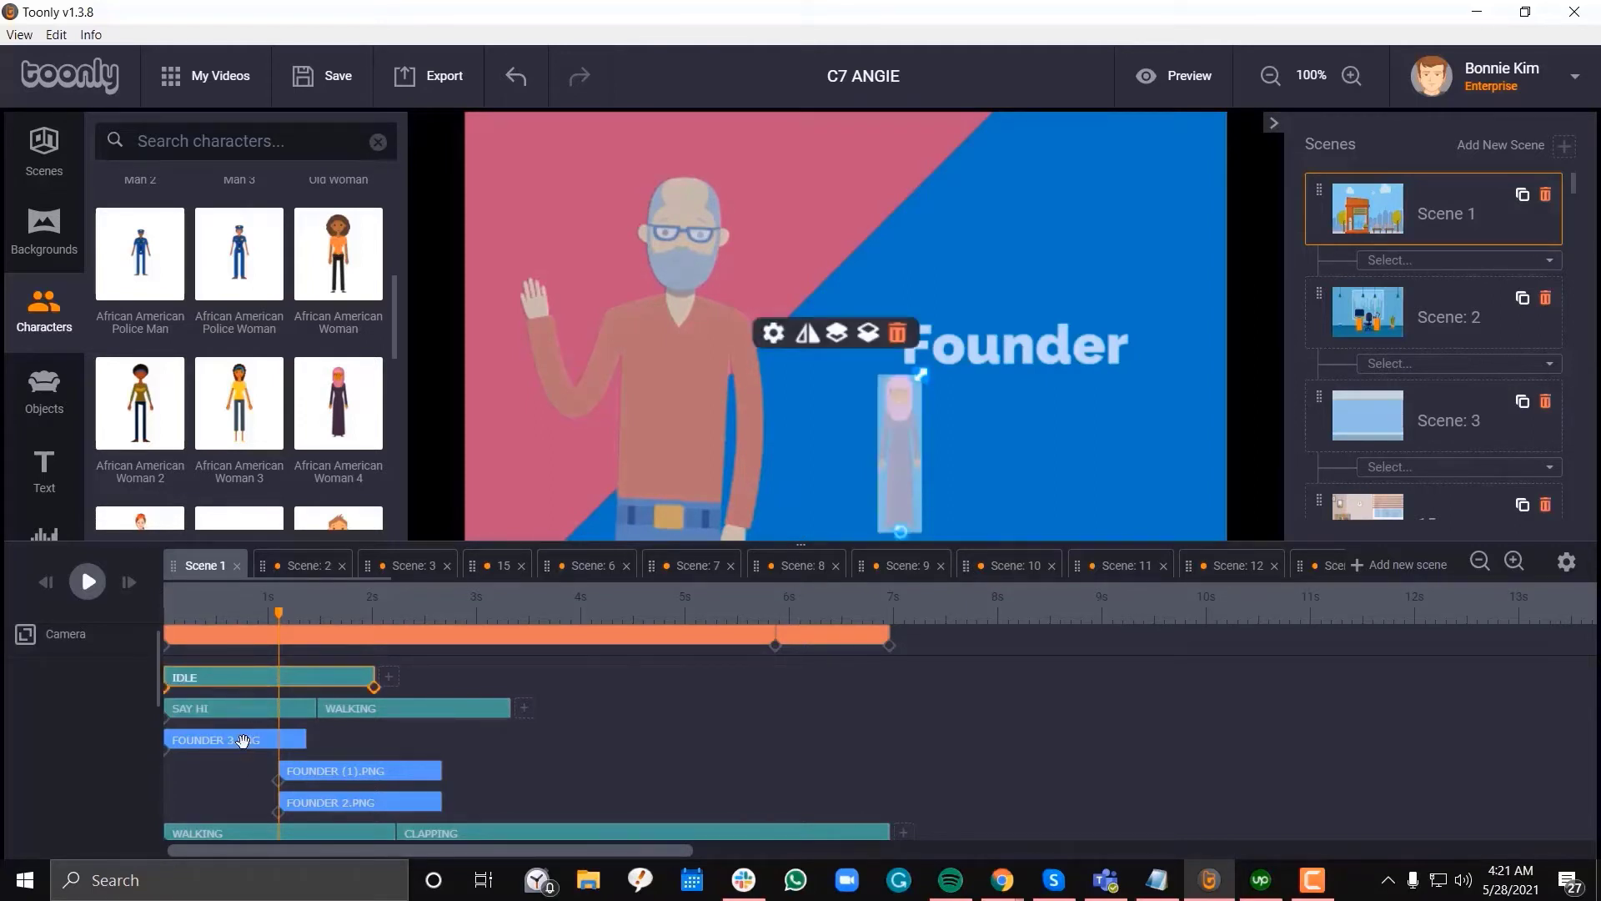
click(332, 770)
click(335, 799)
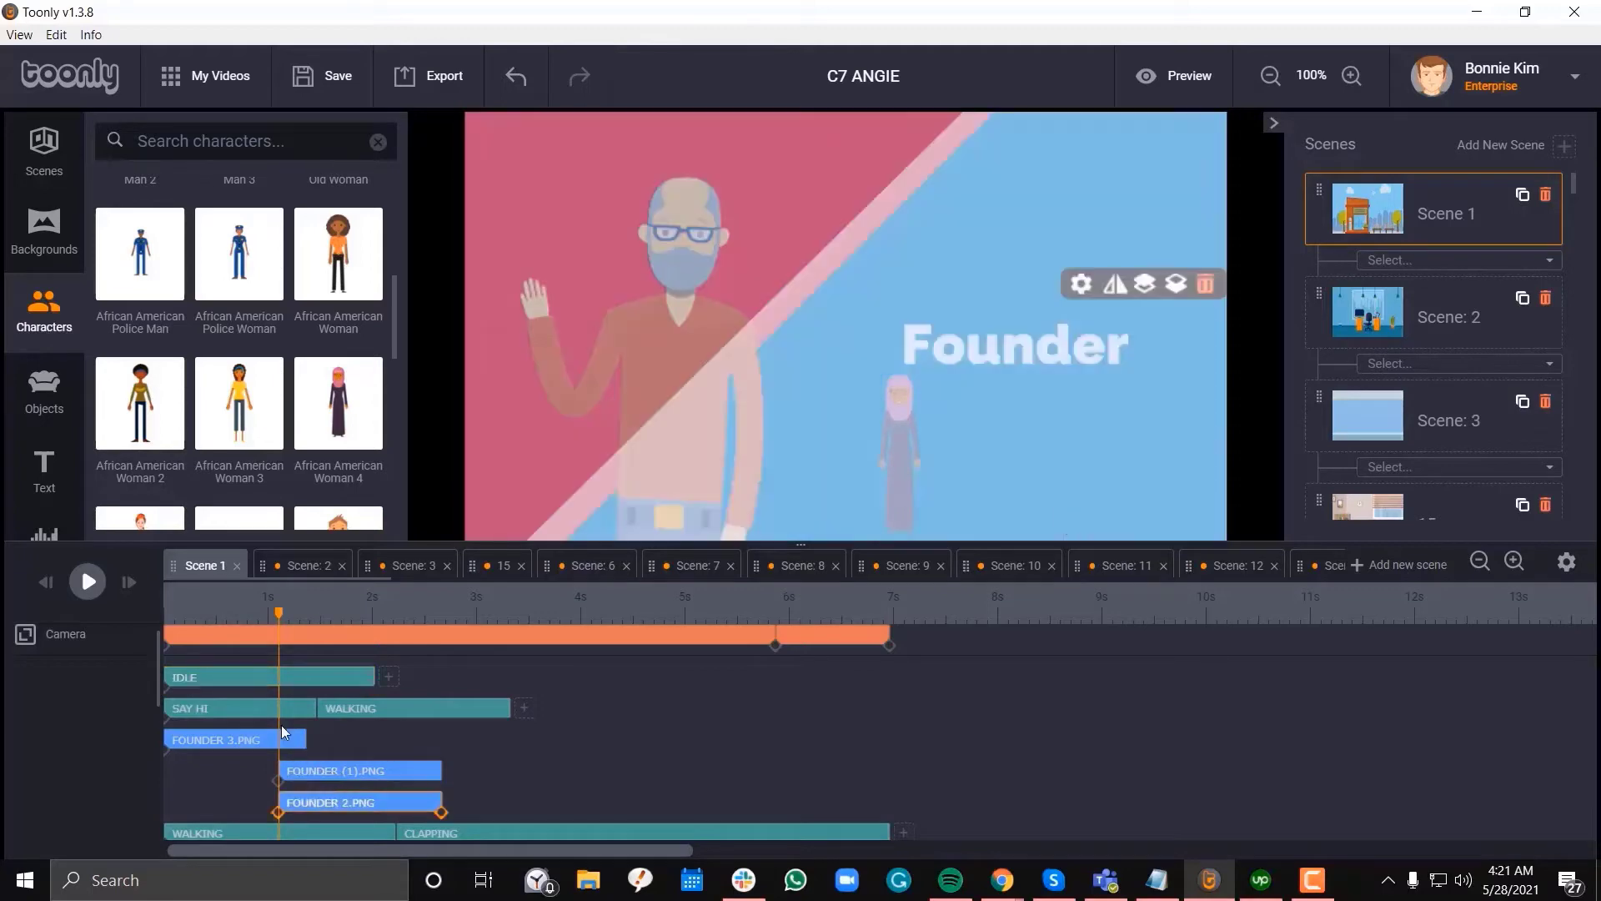
click(257, 681)
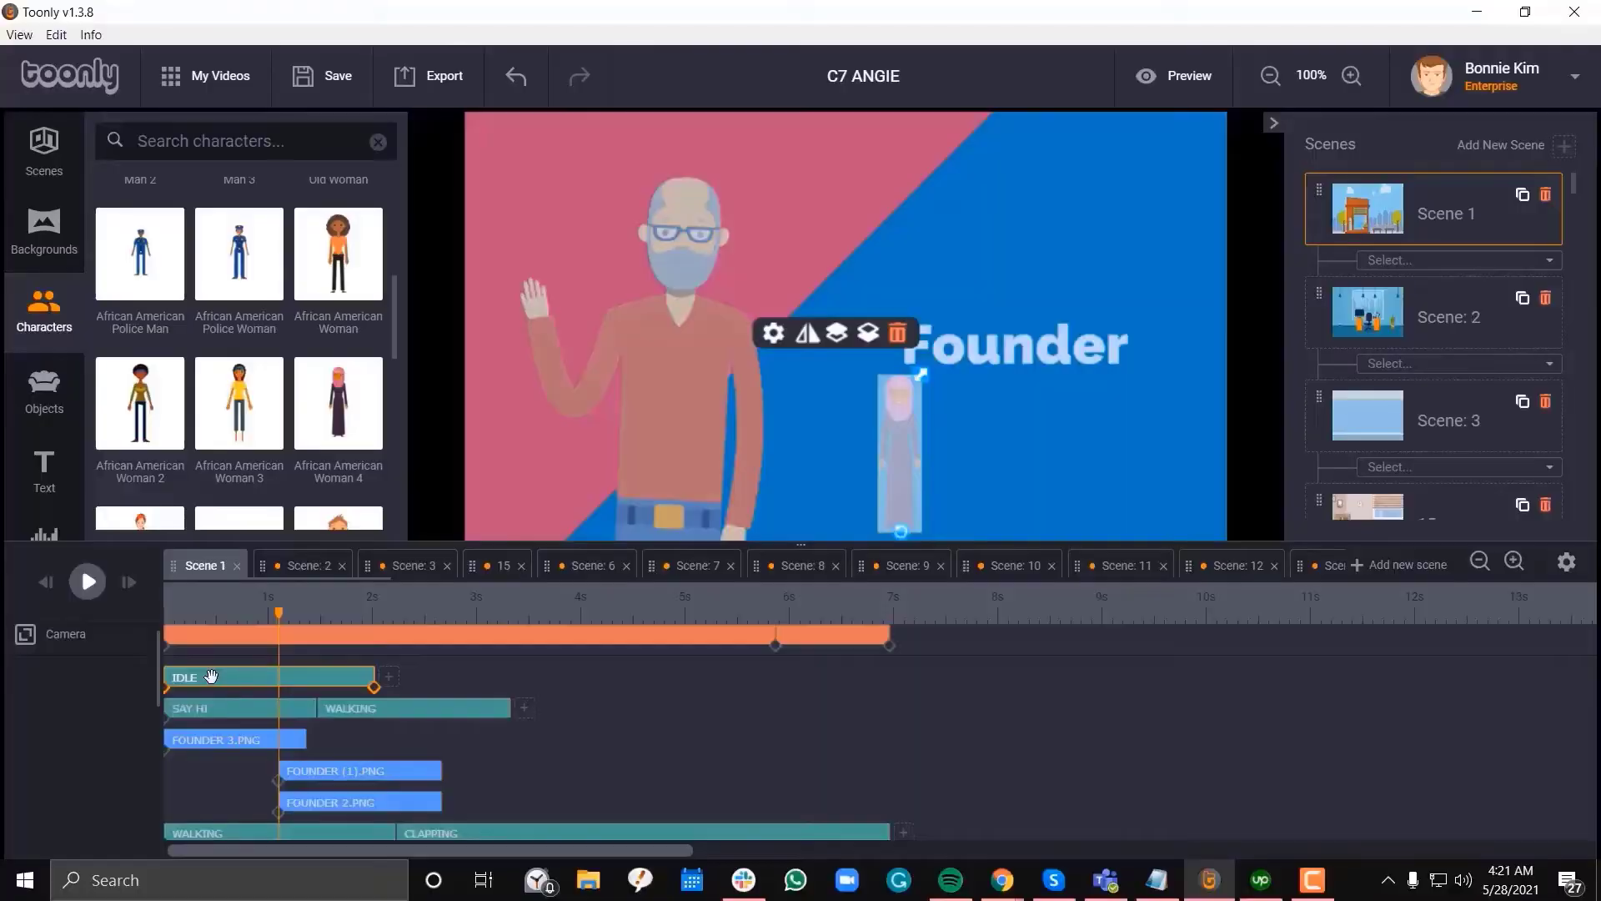
click(211, 675)
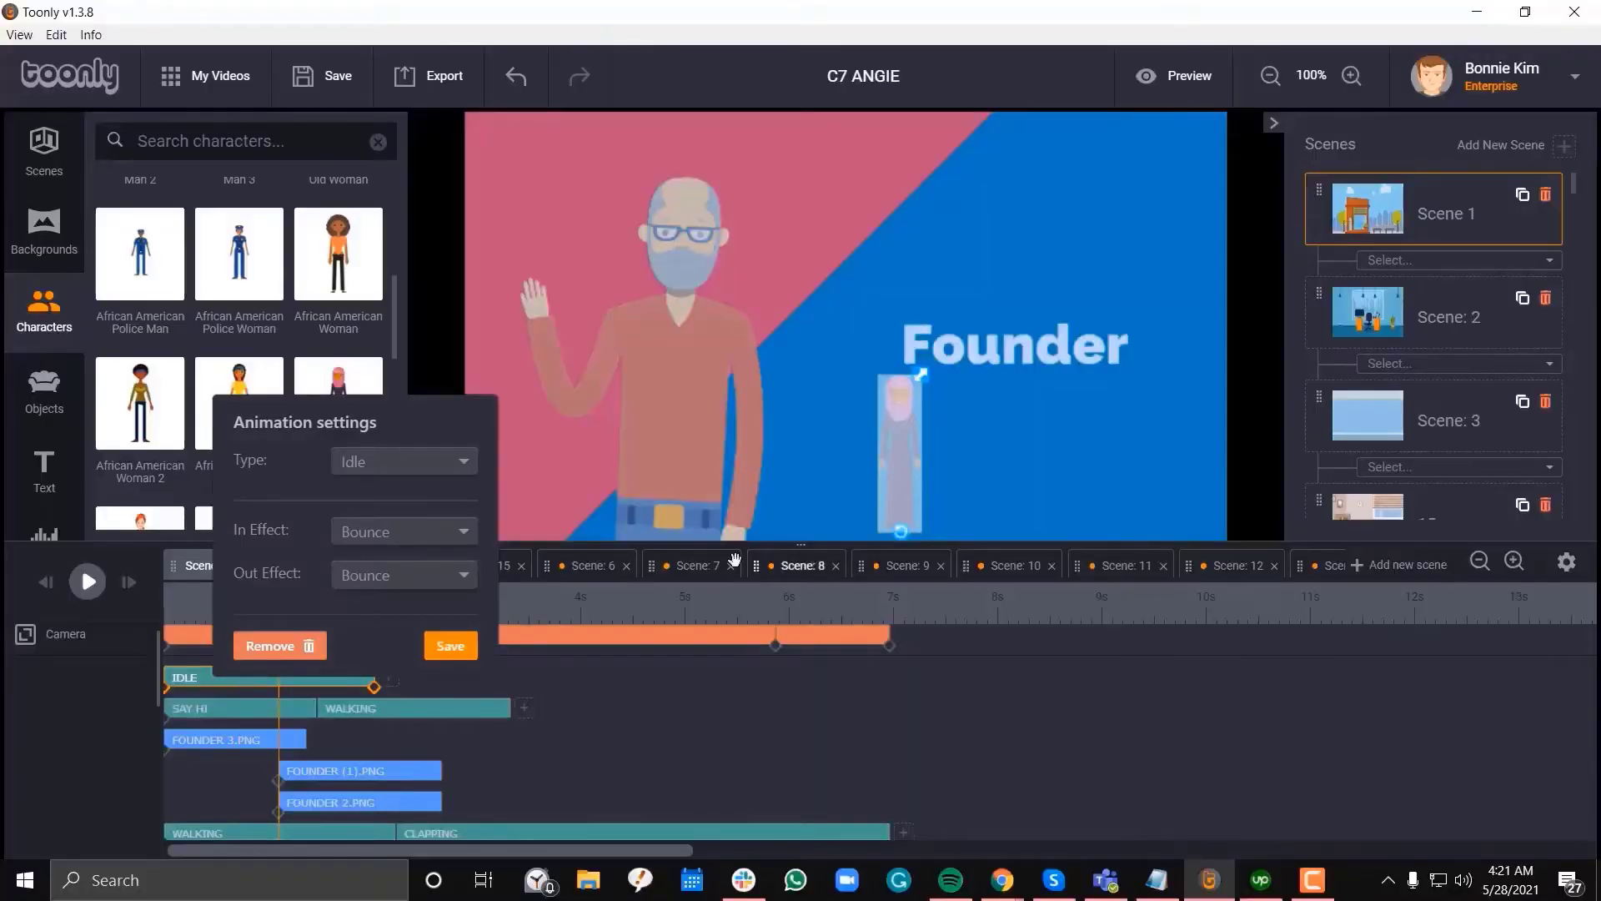
click(596, 699)
Try sending the new character two layers toward the background, and bring it forward again
click(897, 475)
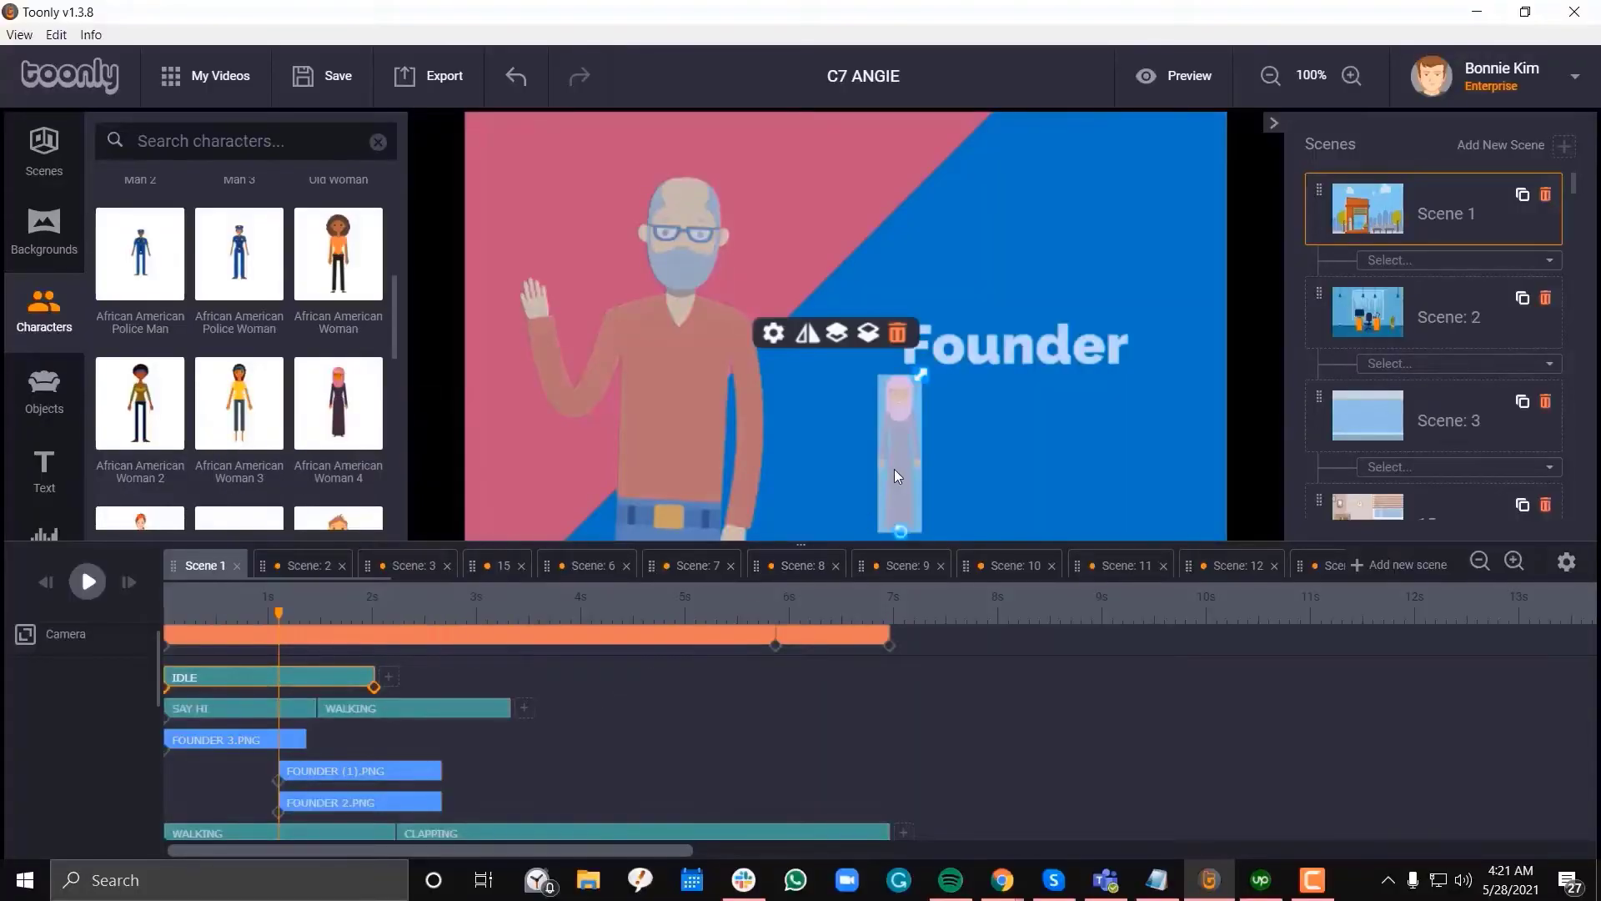
click(868, 334)
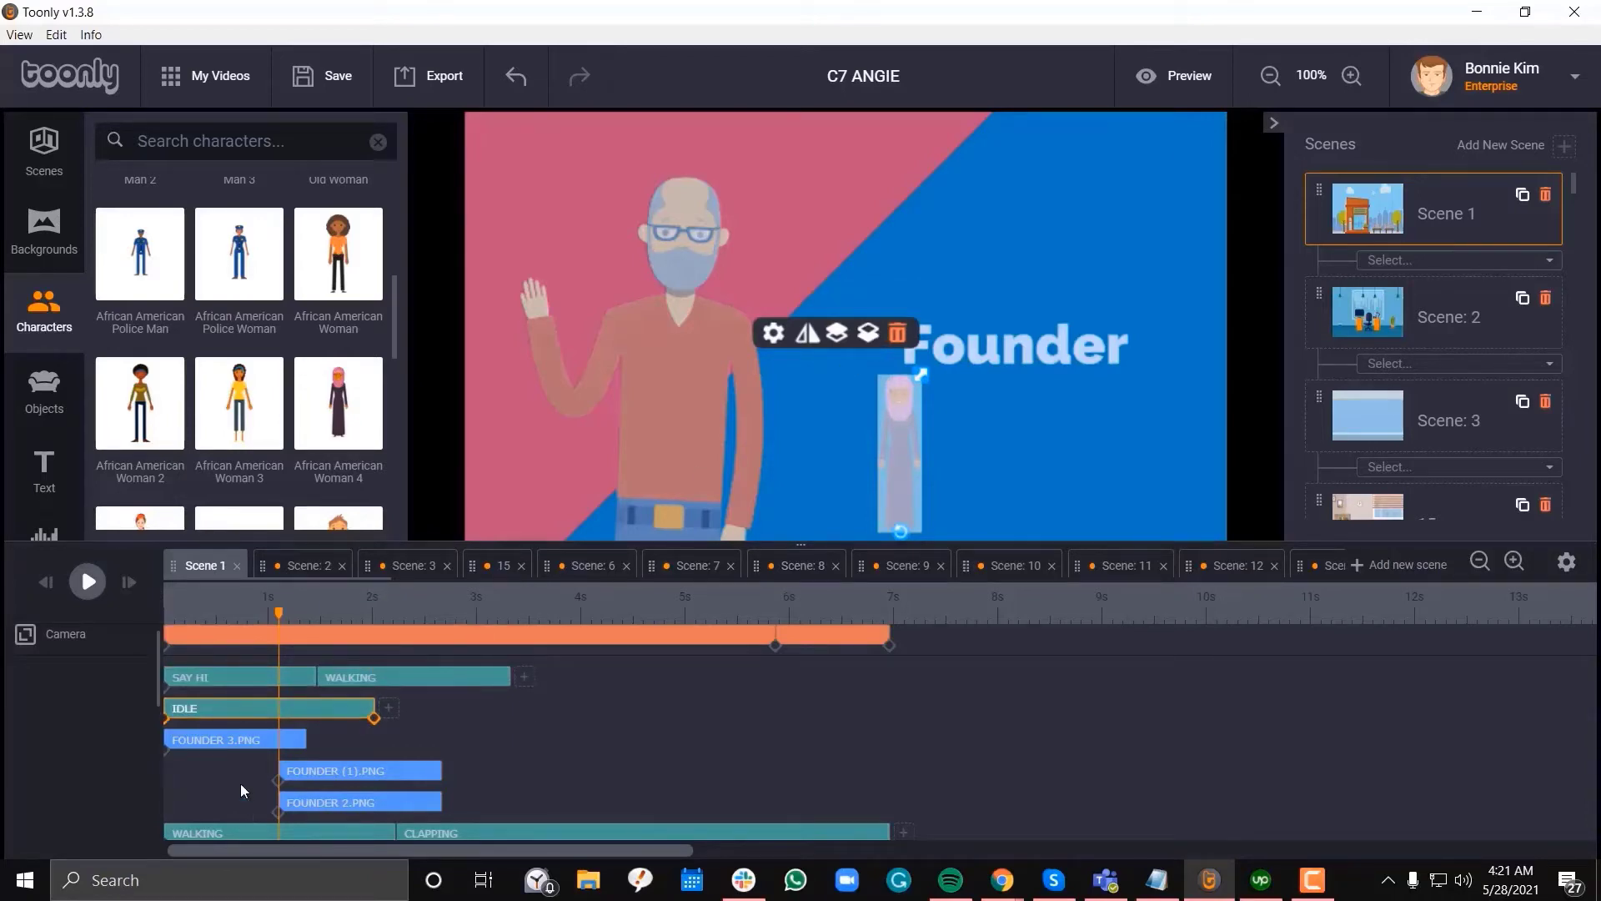
click(868, 335)
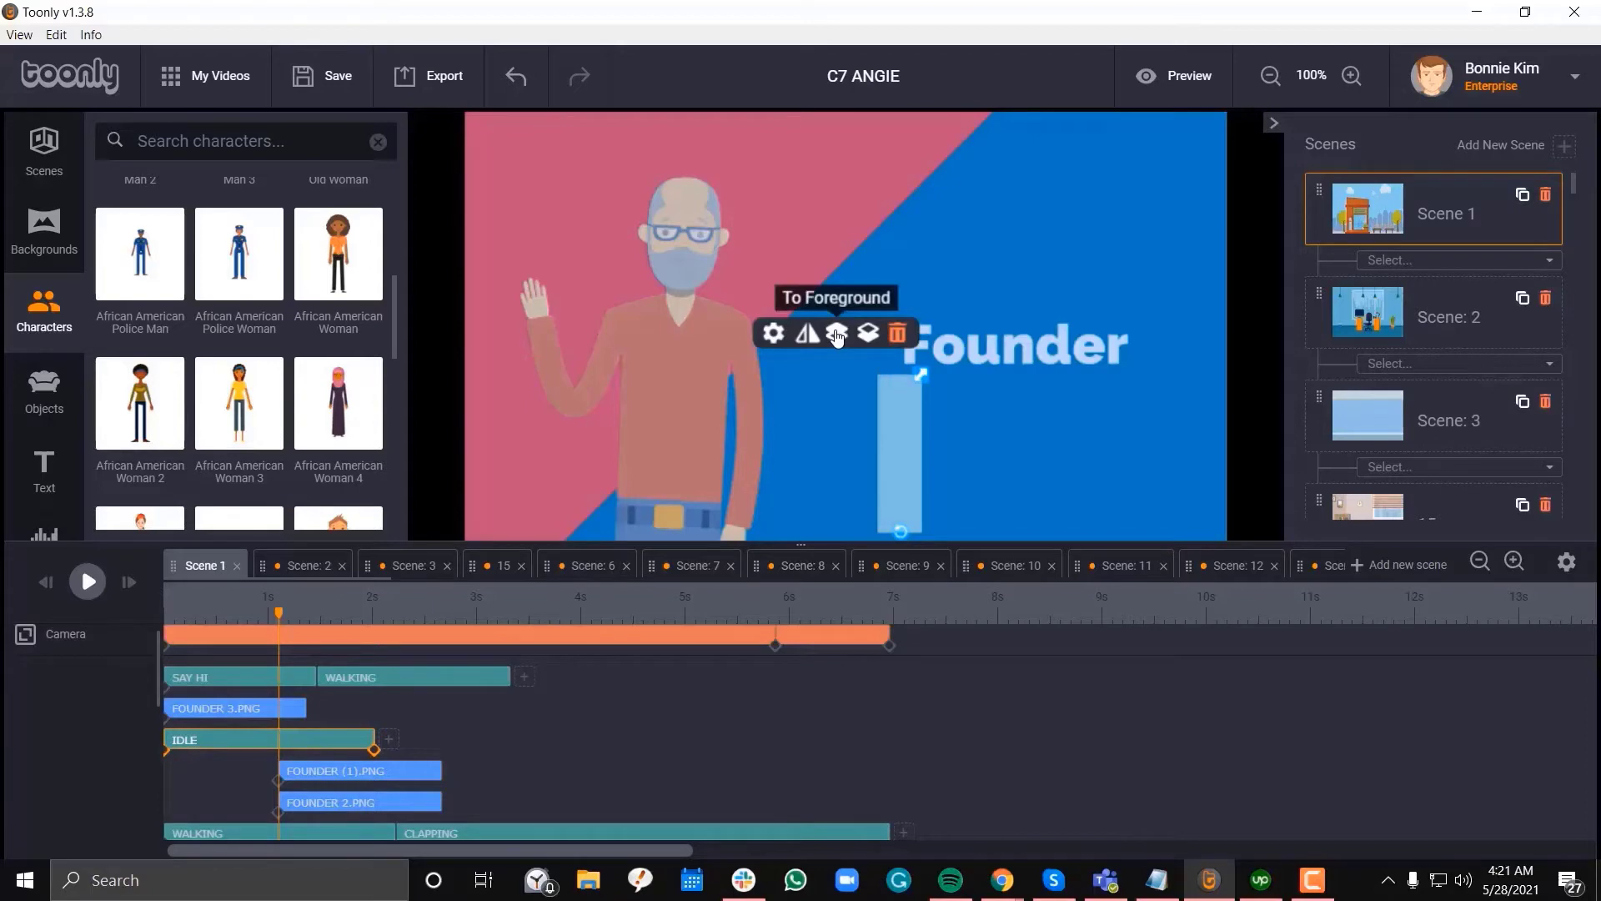
click(836, 336)
click(837, 337)
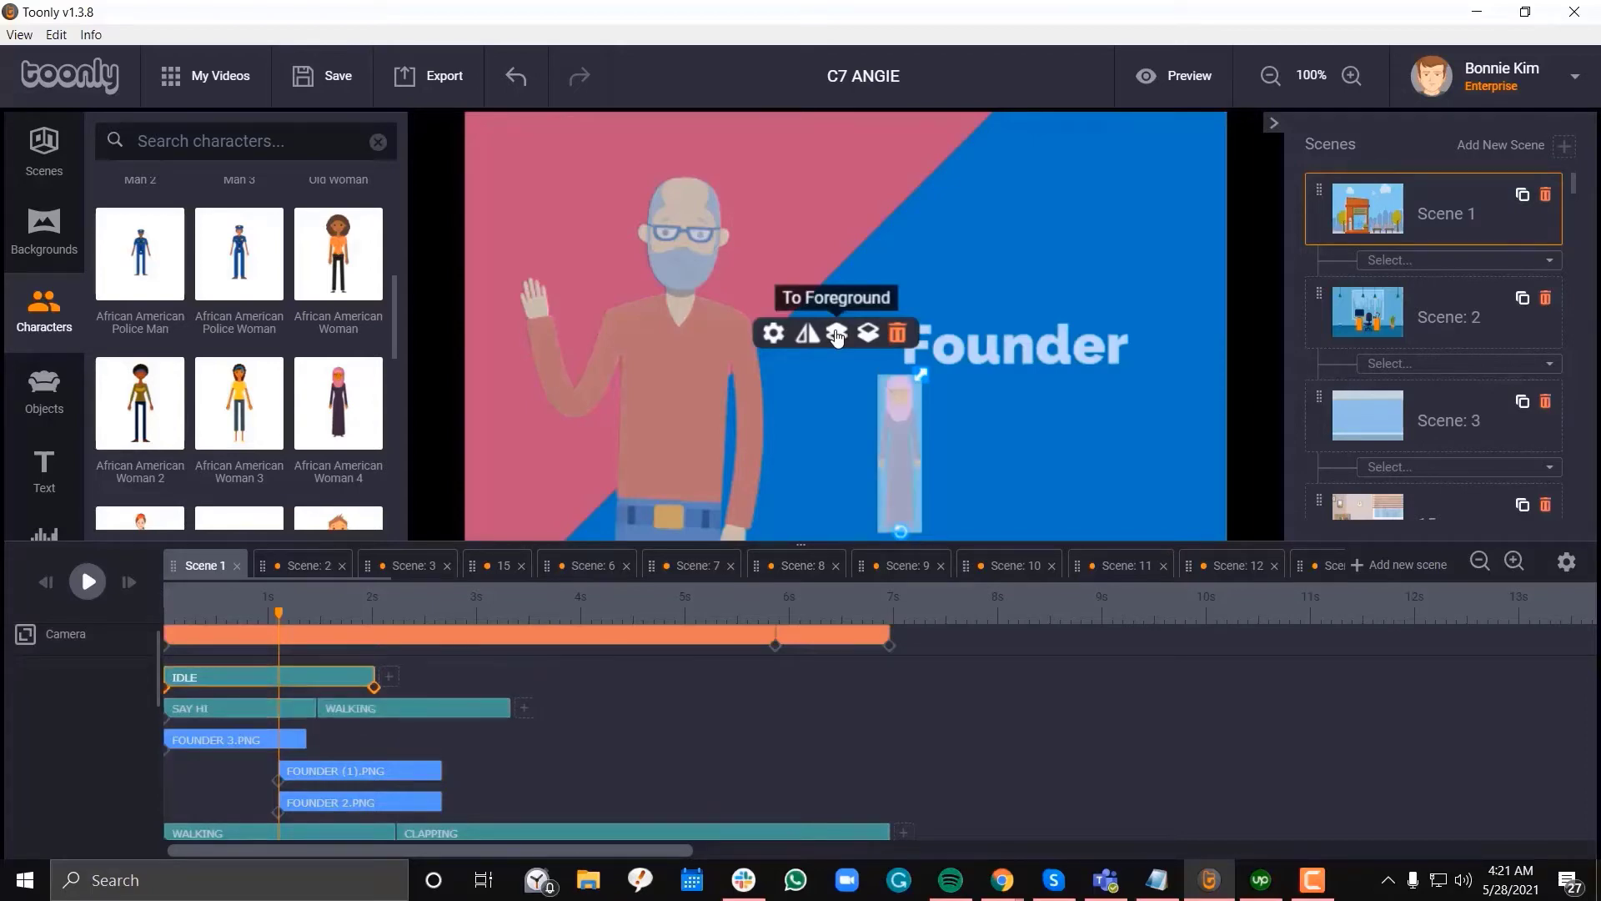
Send the new character toward the background until its Idle clip sits directly below the WHITEBOARD layer
click(998, 463)
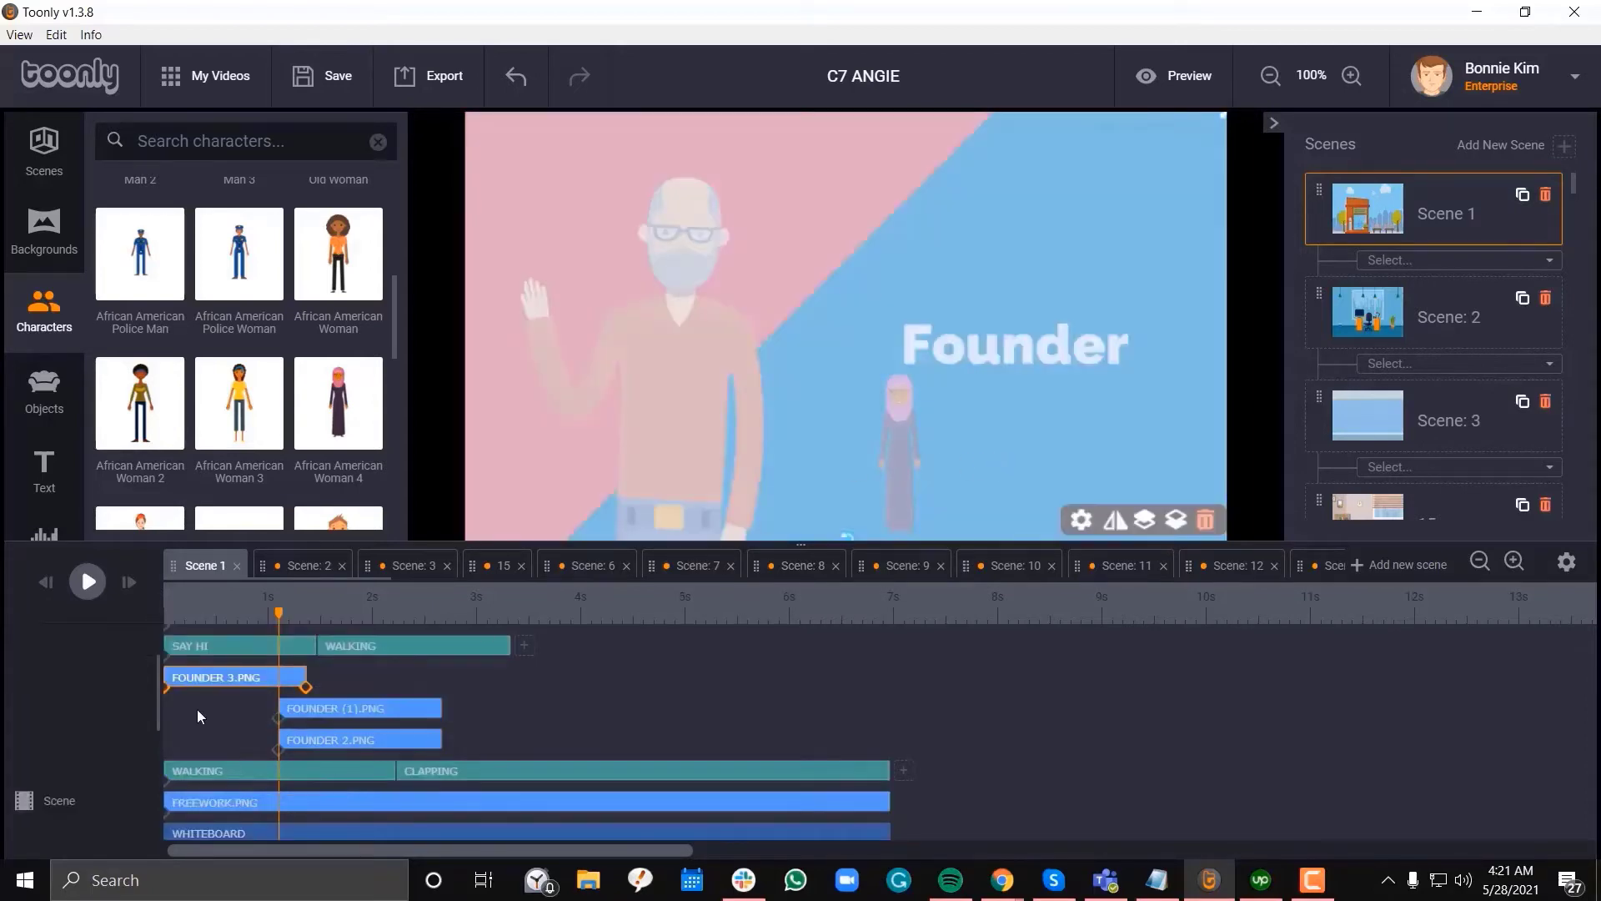
scroll(197, 709, up, 1)
click(214, 692)
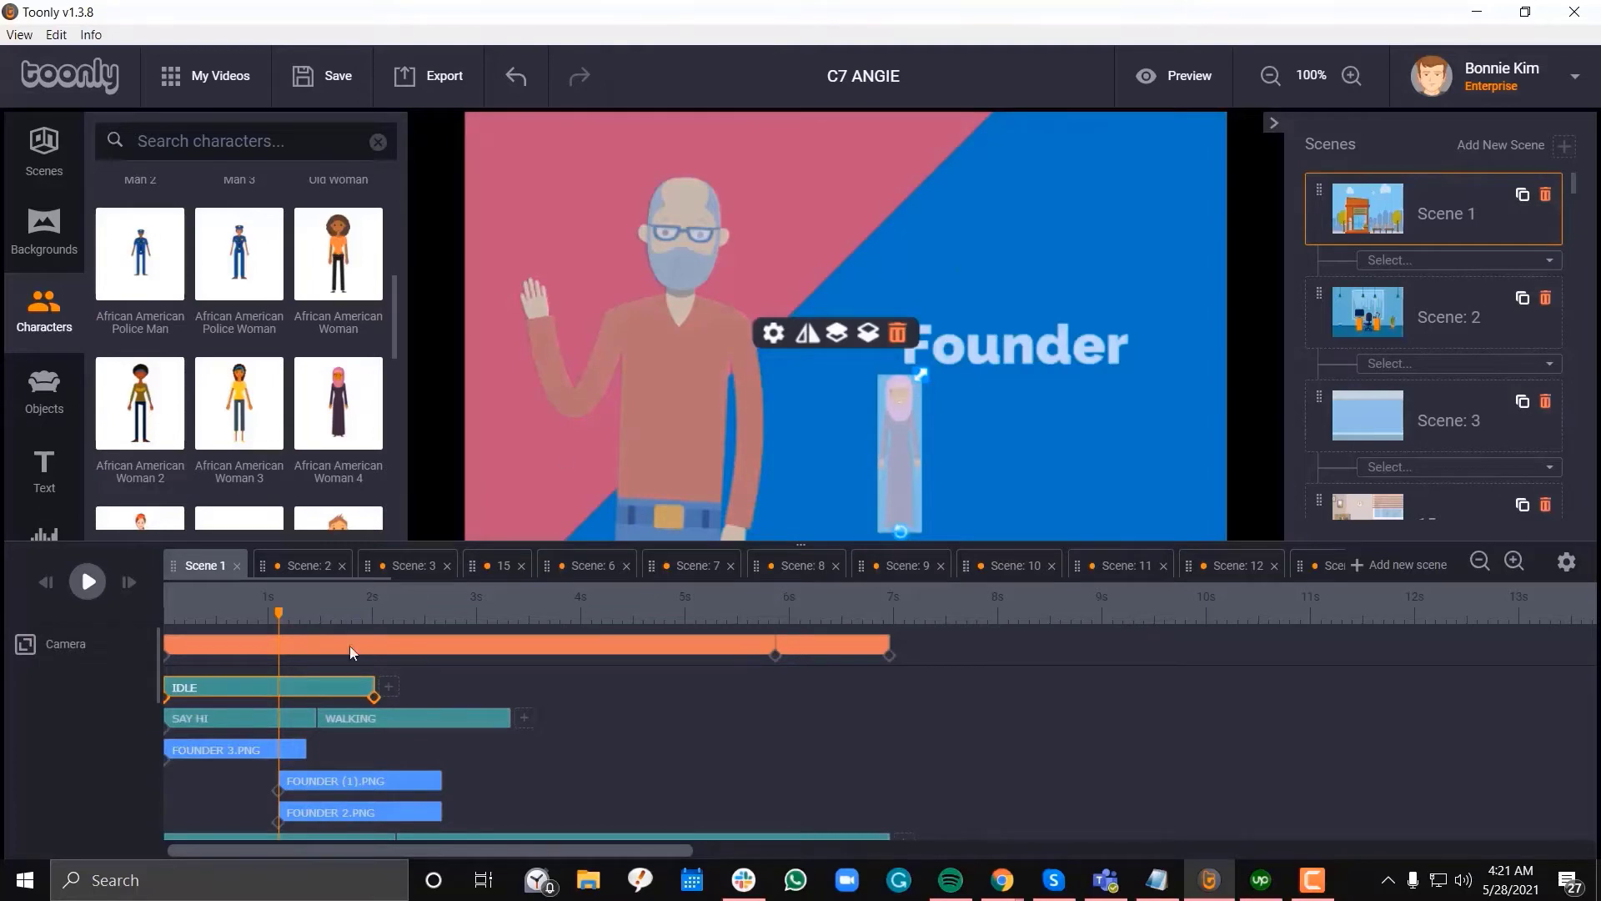
click(868, 335)
click(868, 335)
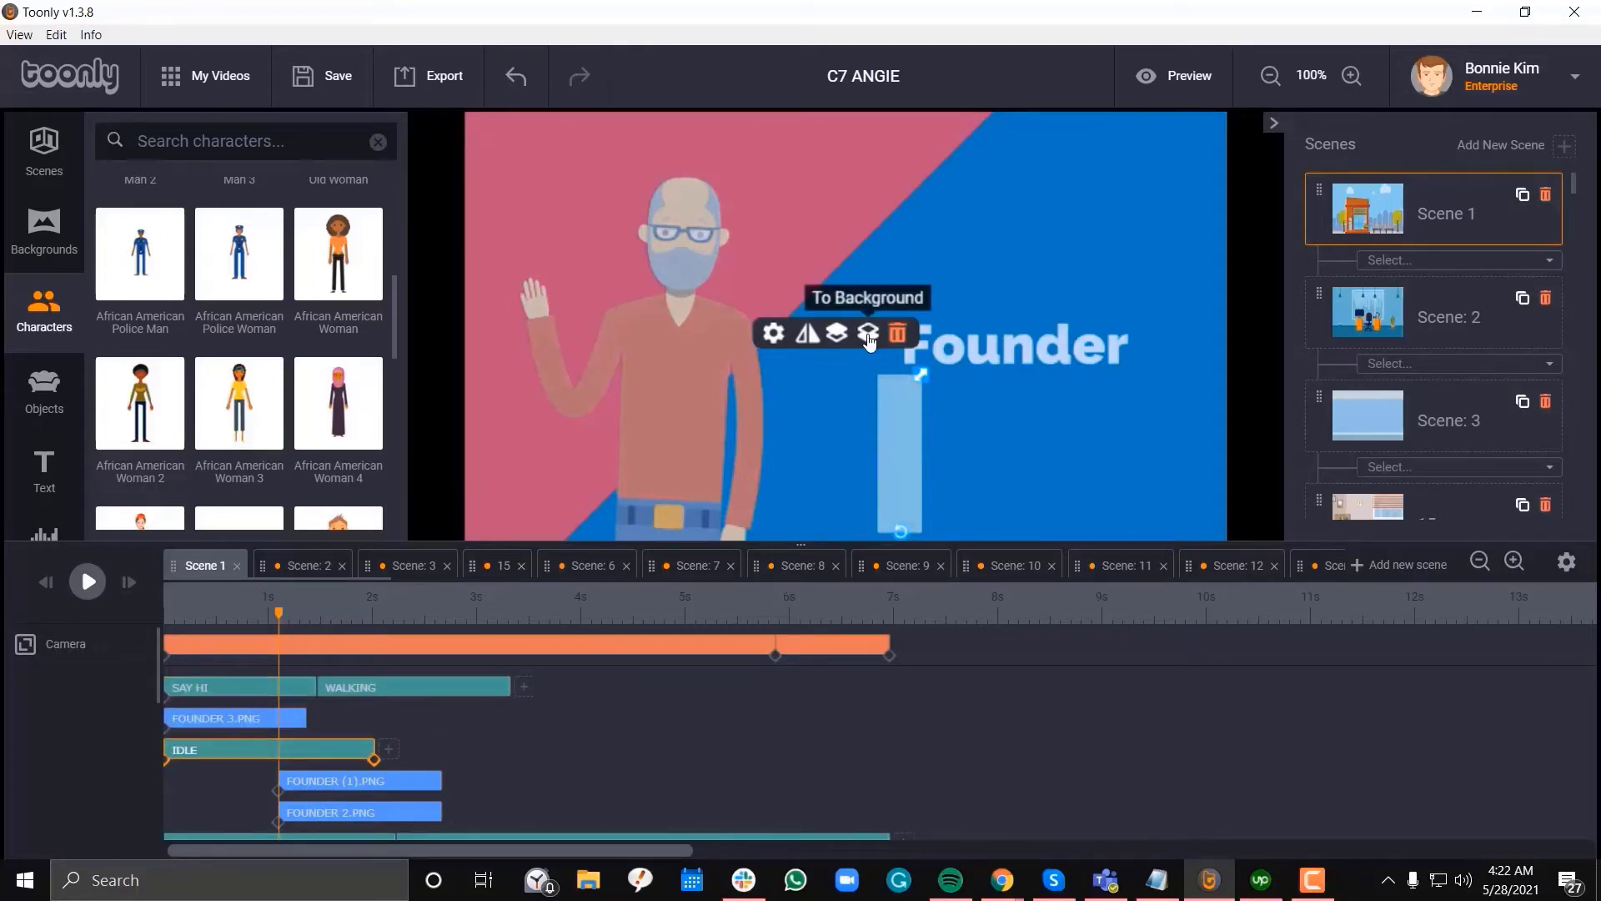
click(868, 336)
click(868, 335)
click(868, 335)
scroll(338, 755, down, 3)
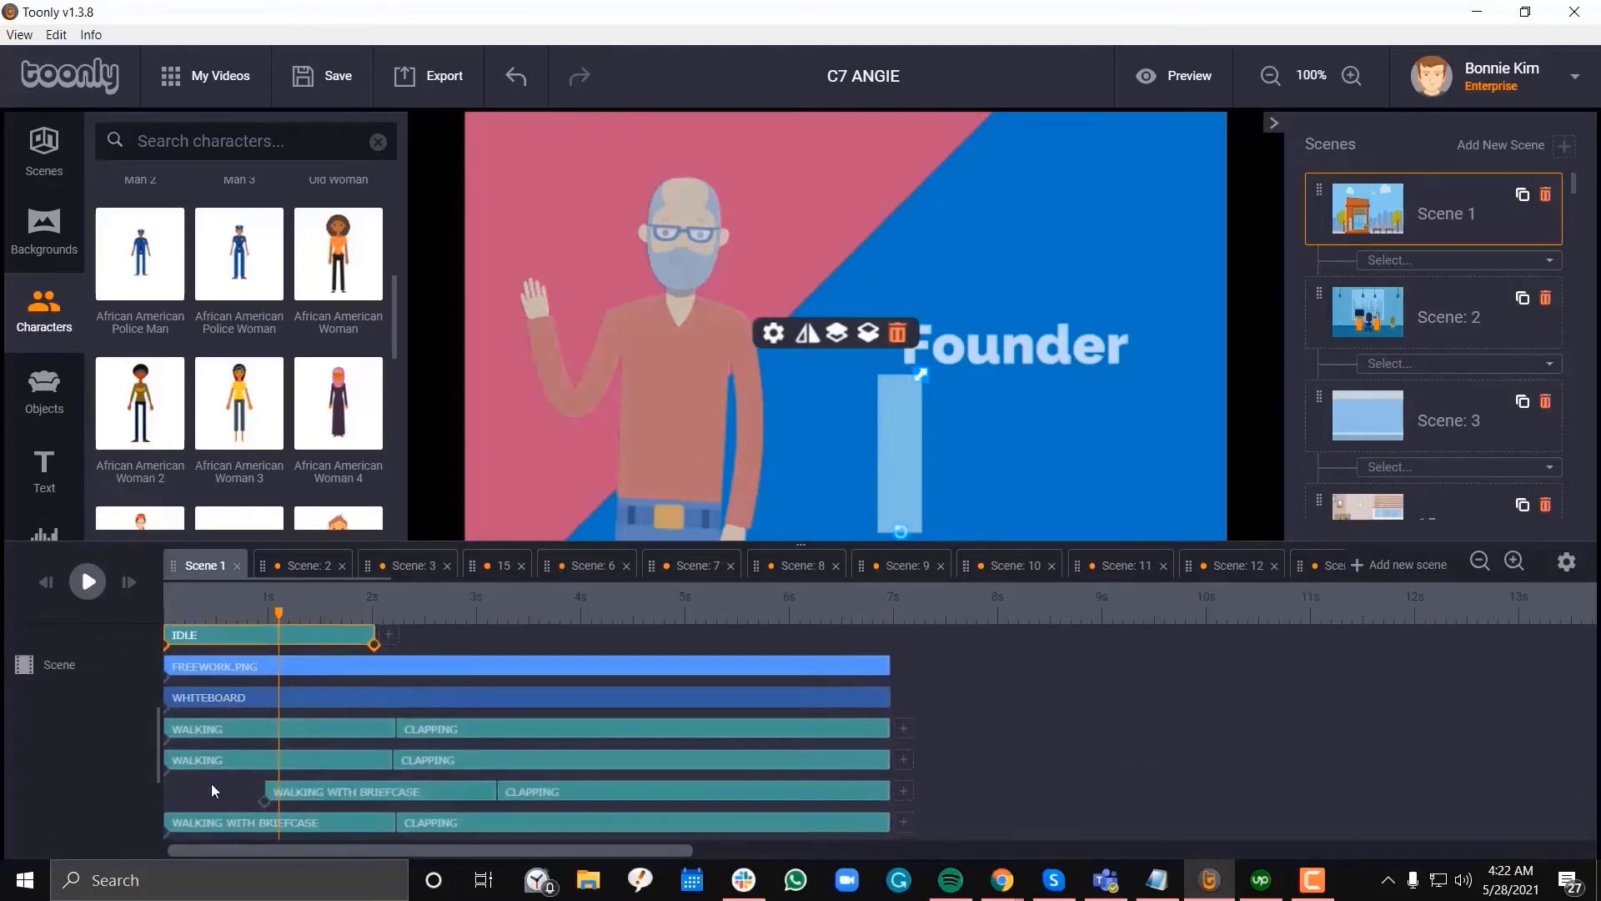
click(868, 333)
click(868, 333)
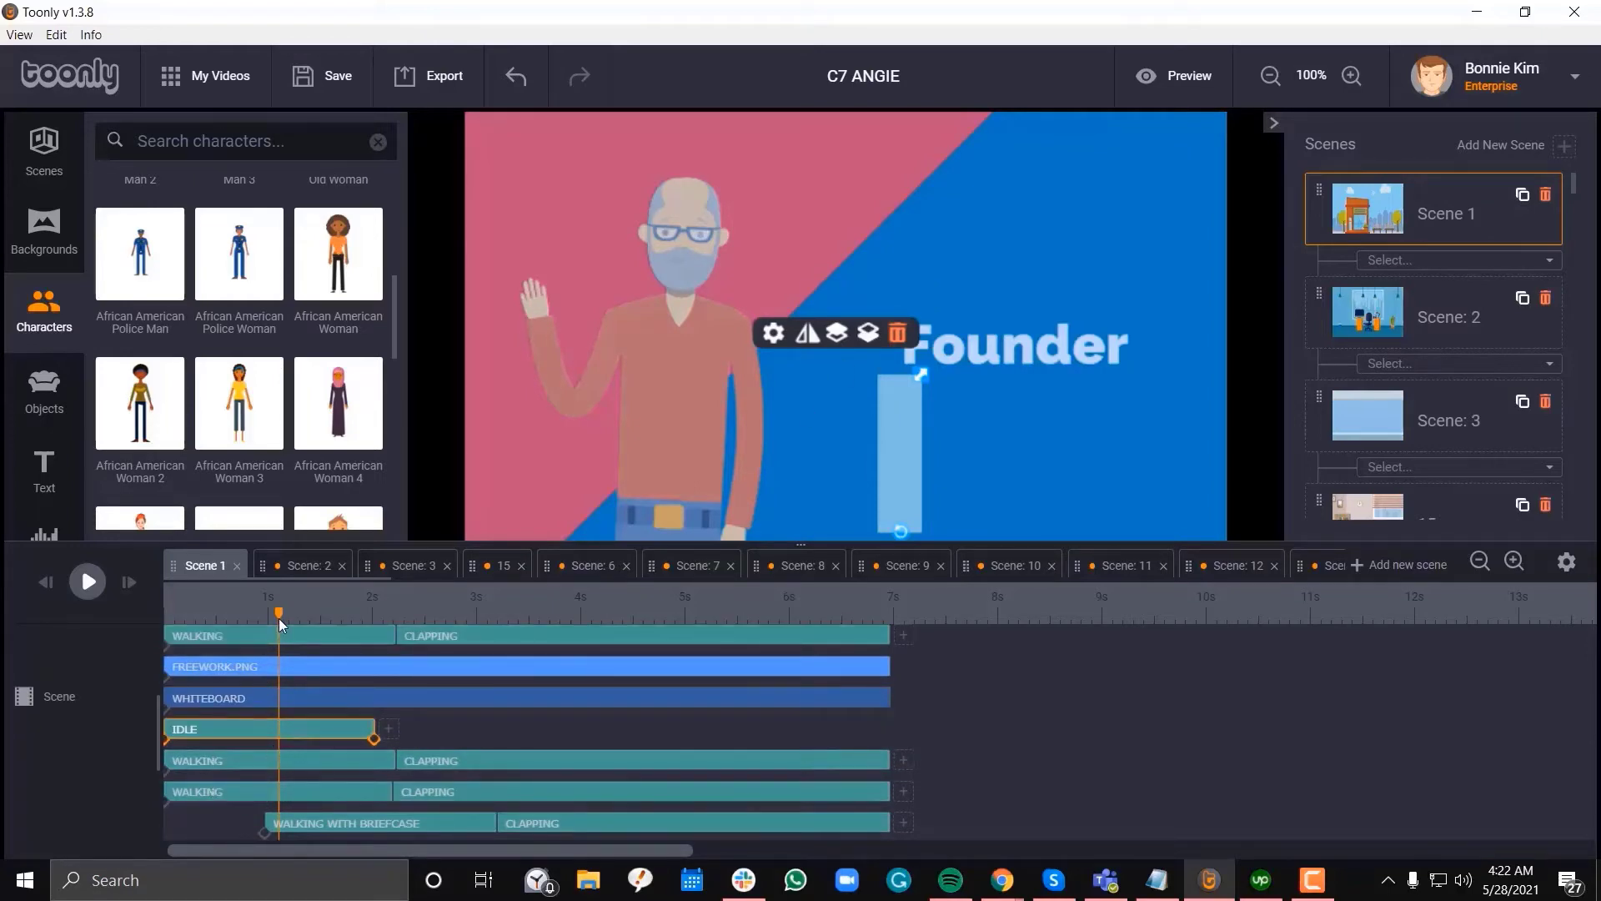
Extend the Idle clip to end at about 2.2 s, level with the upper Walking clip, and replay the scene from the start
drag(372, 732, 395, 732)
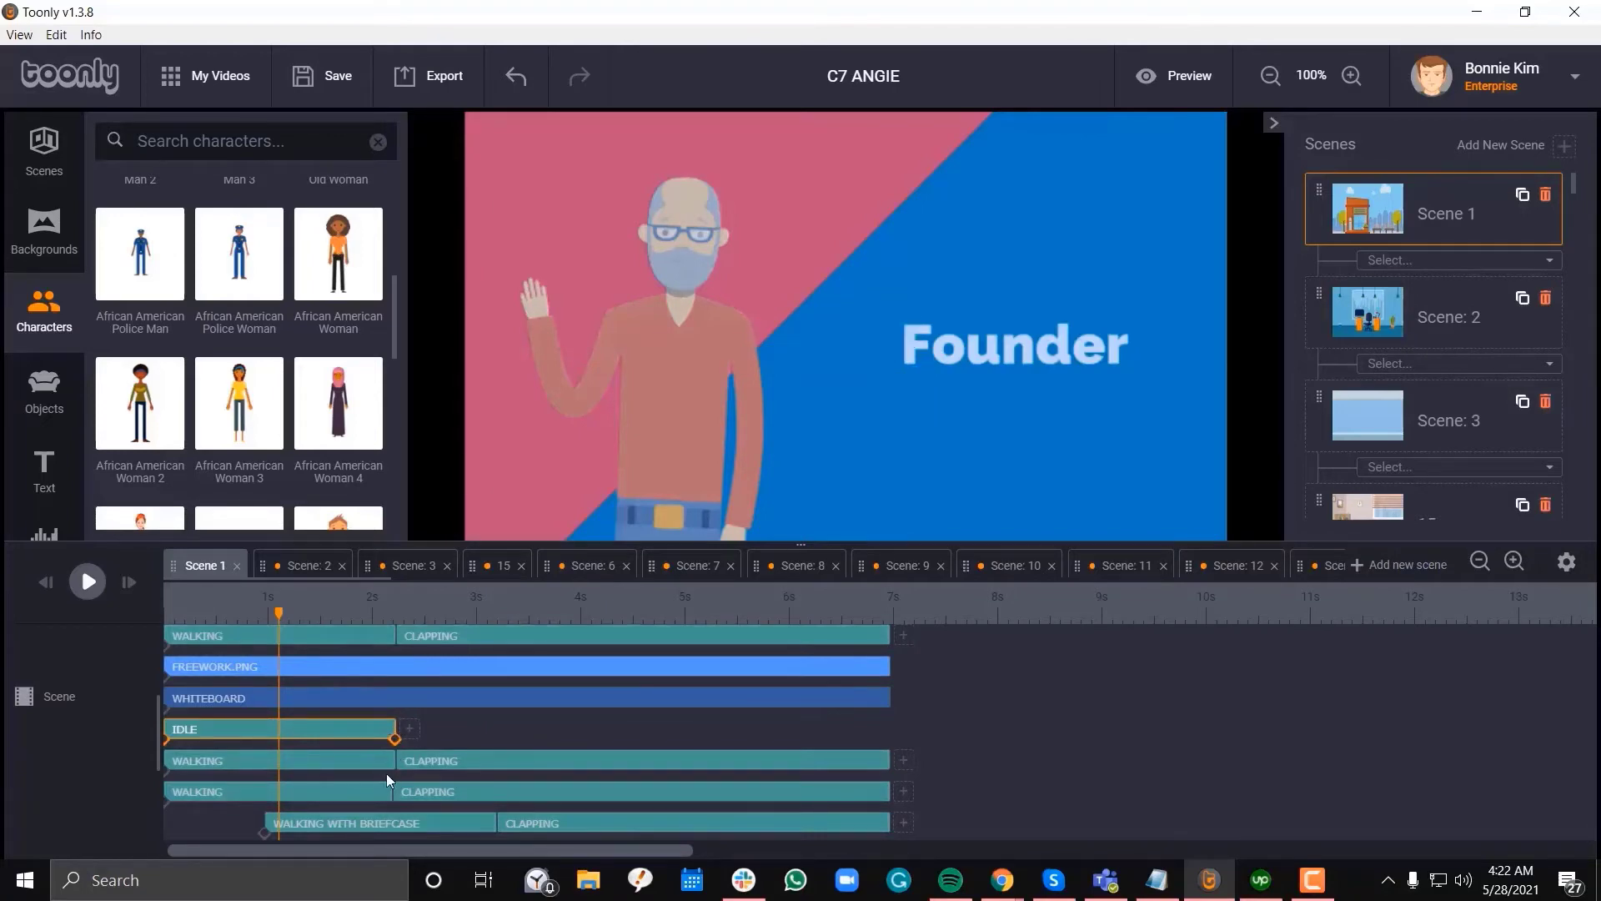
drag(279, 618, 105, 621)
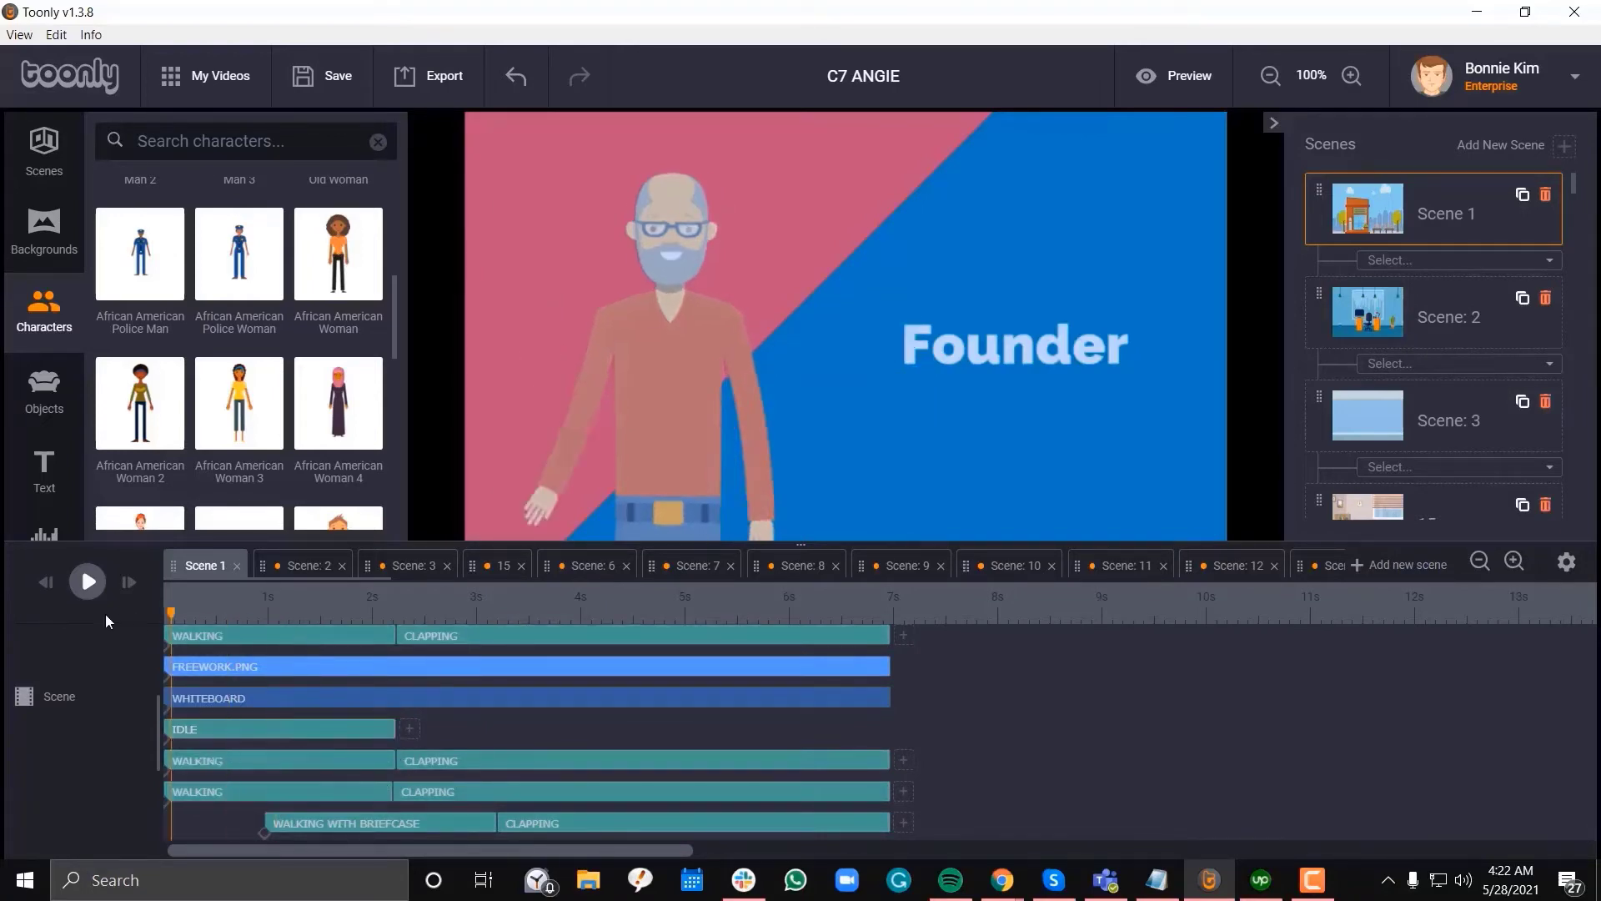
key(space)
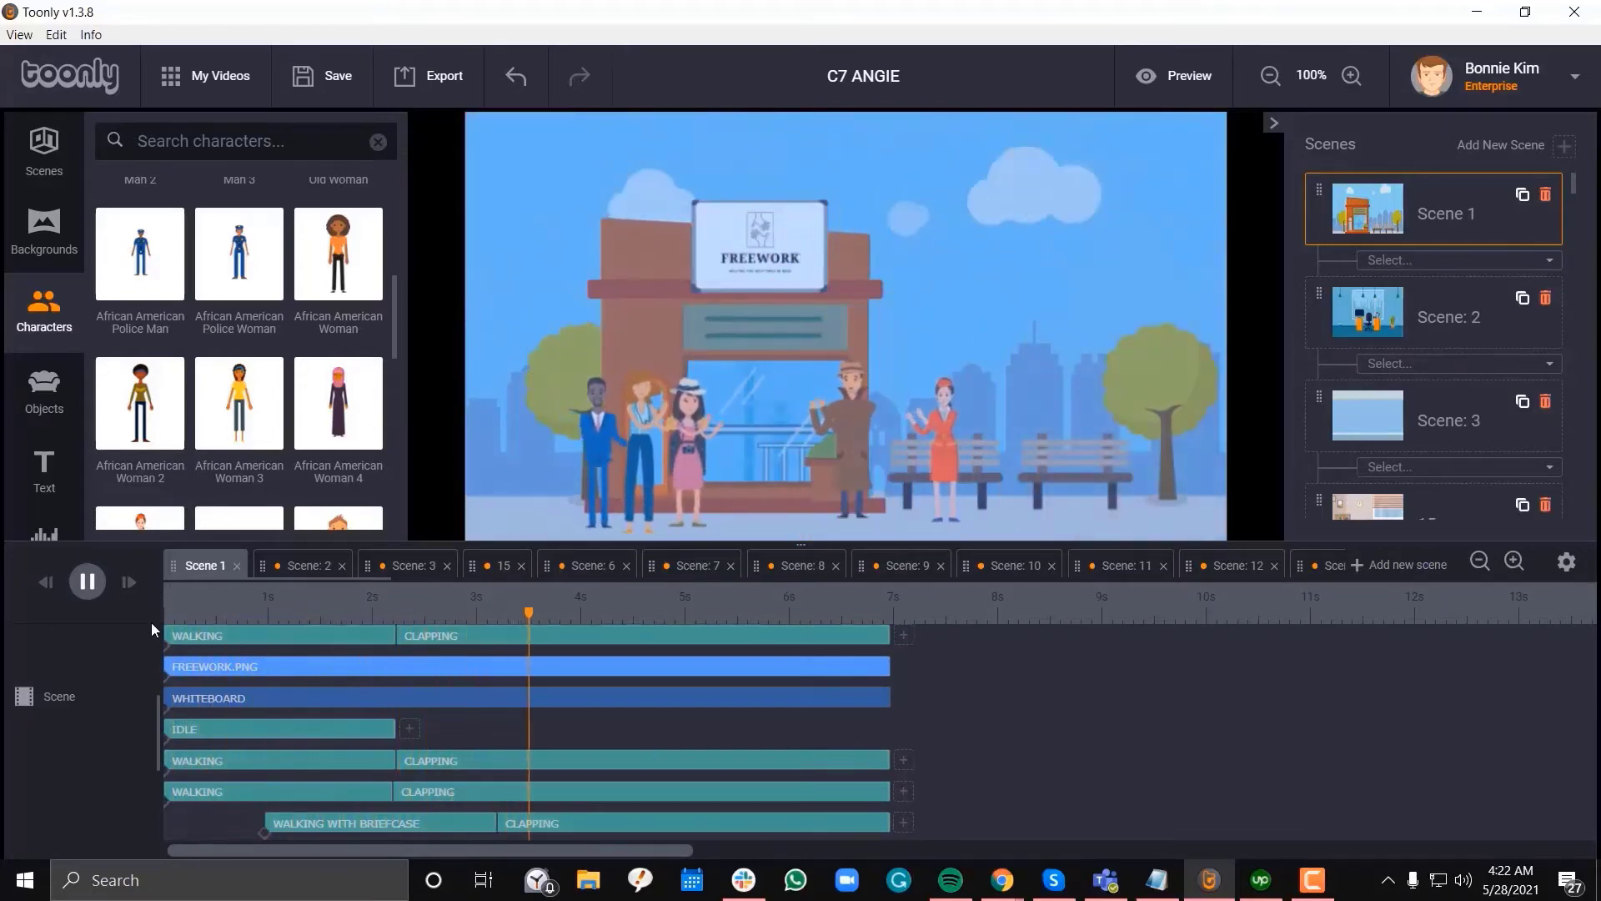
click(281, 732)
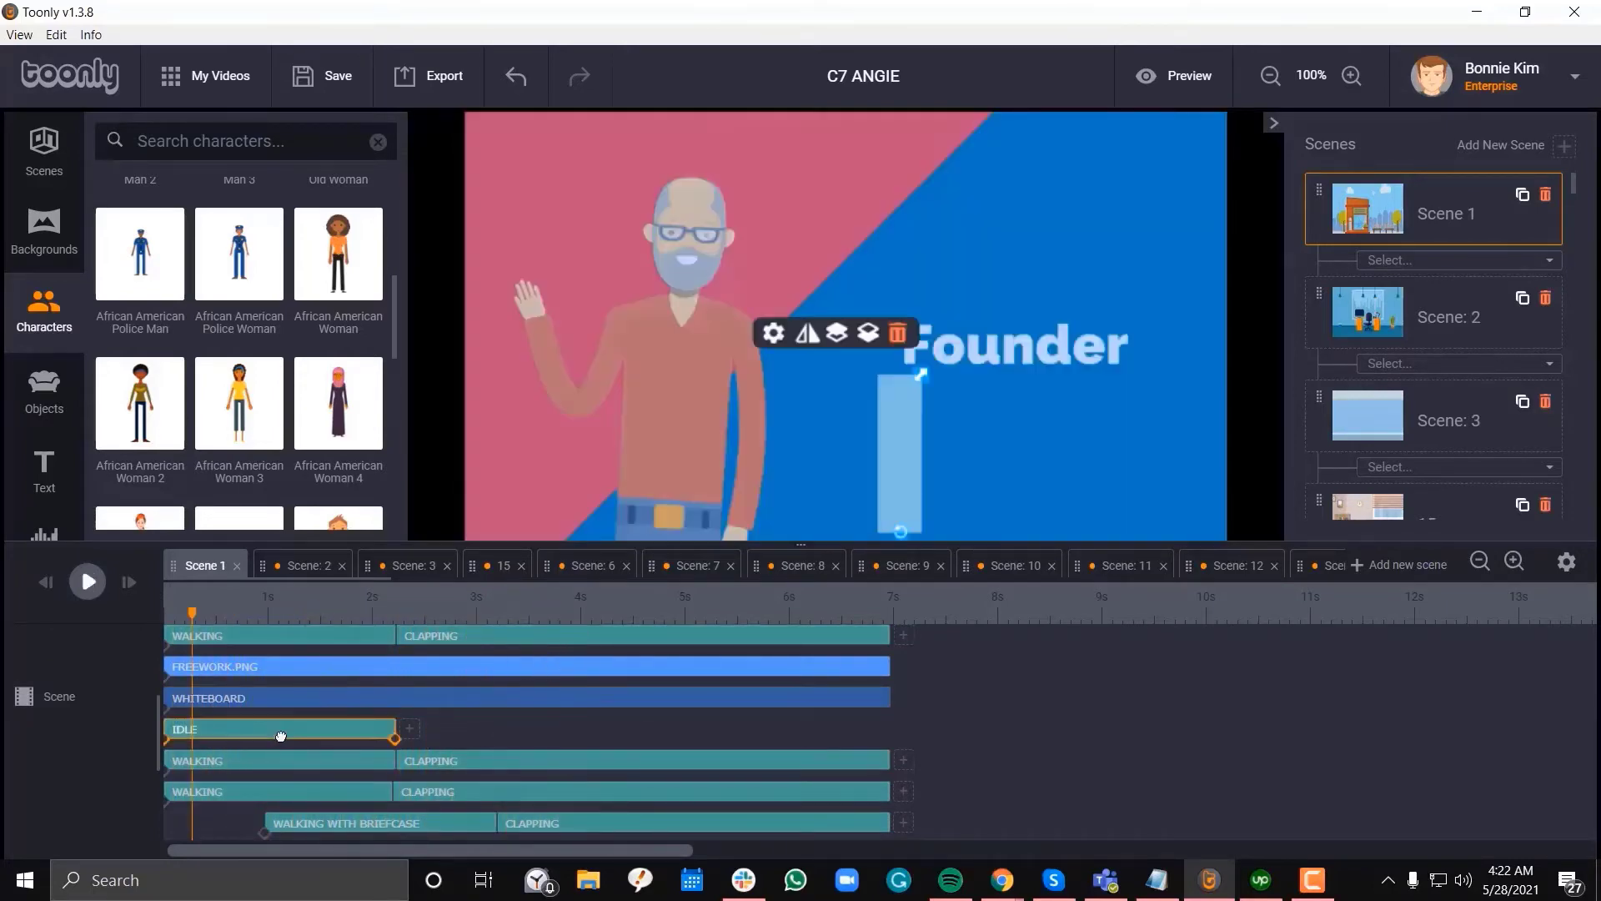
key(space)
key(space)
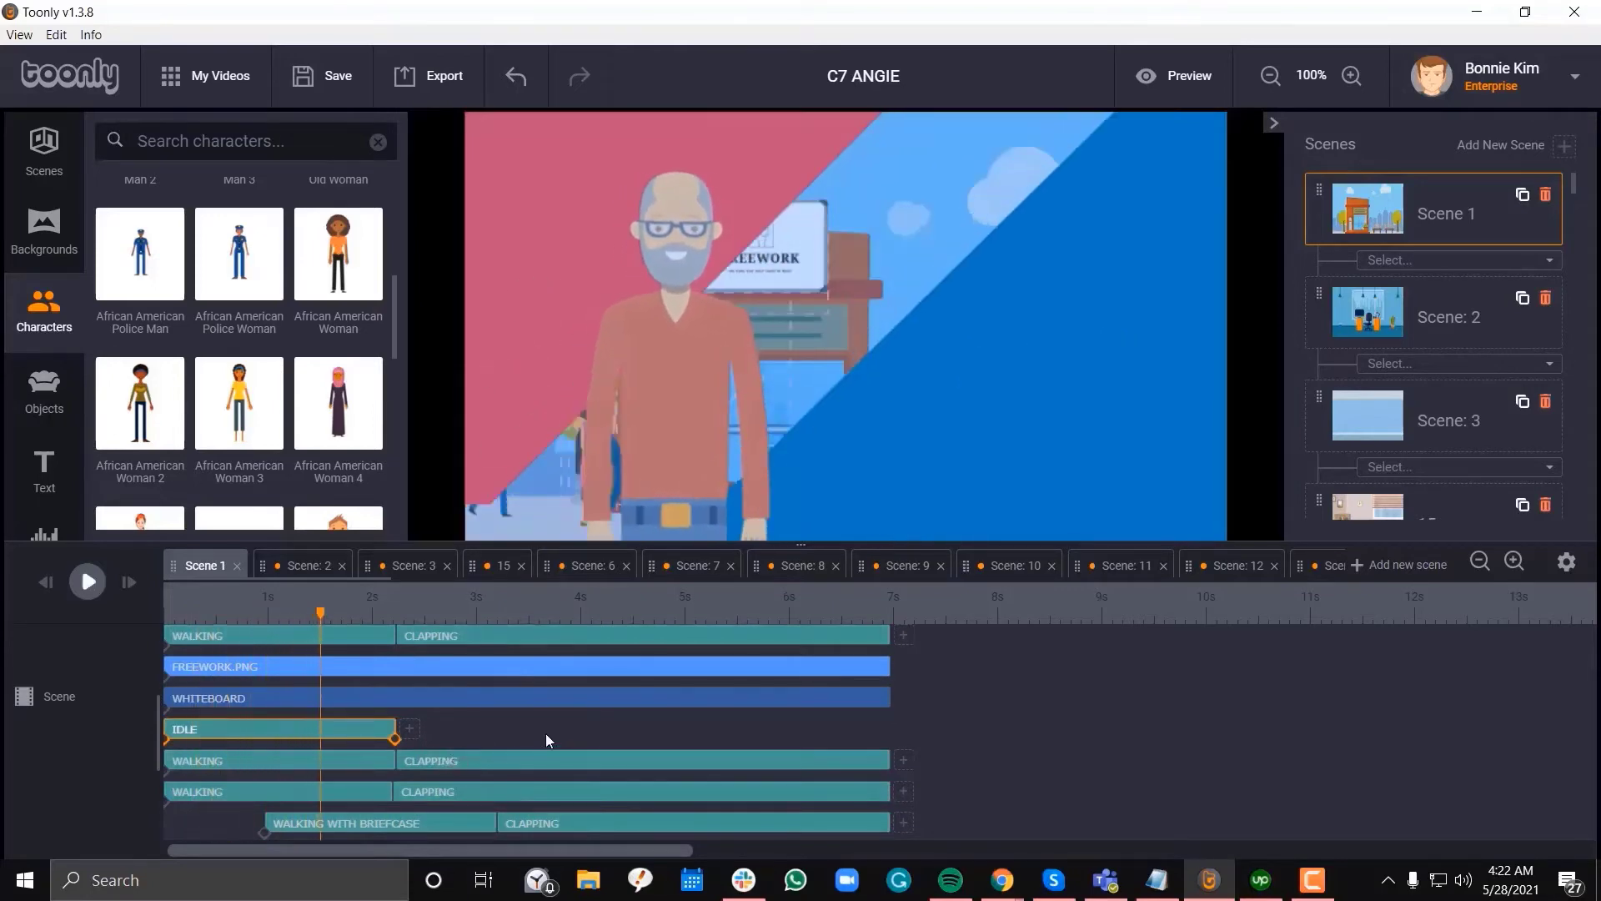
Compare the new character's Idle clip with the neighbouring character clips and play Scene 1 on to about 2.7 s
scroll(431, 723, up, 3)
scroll(467, 732, down, 5)
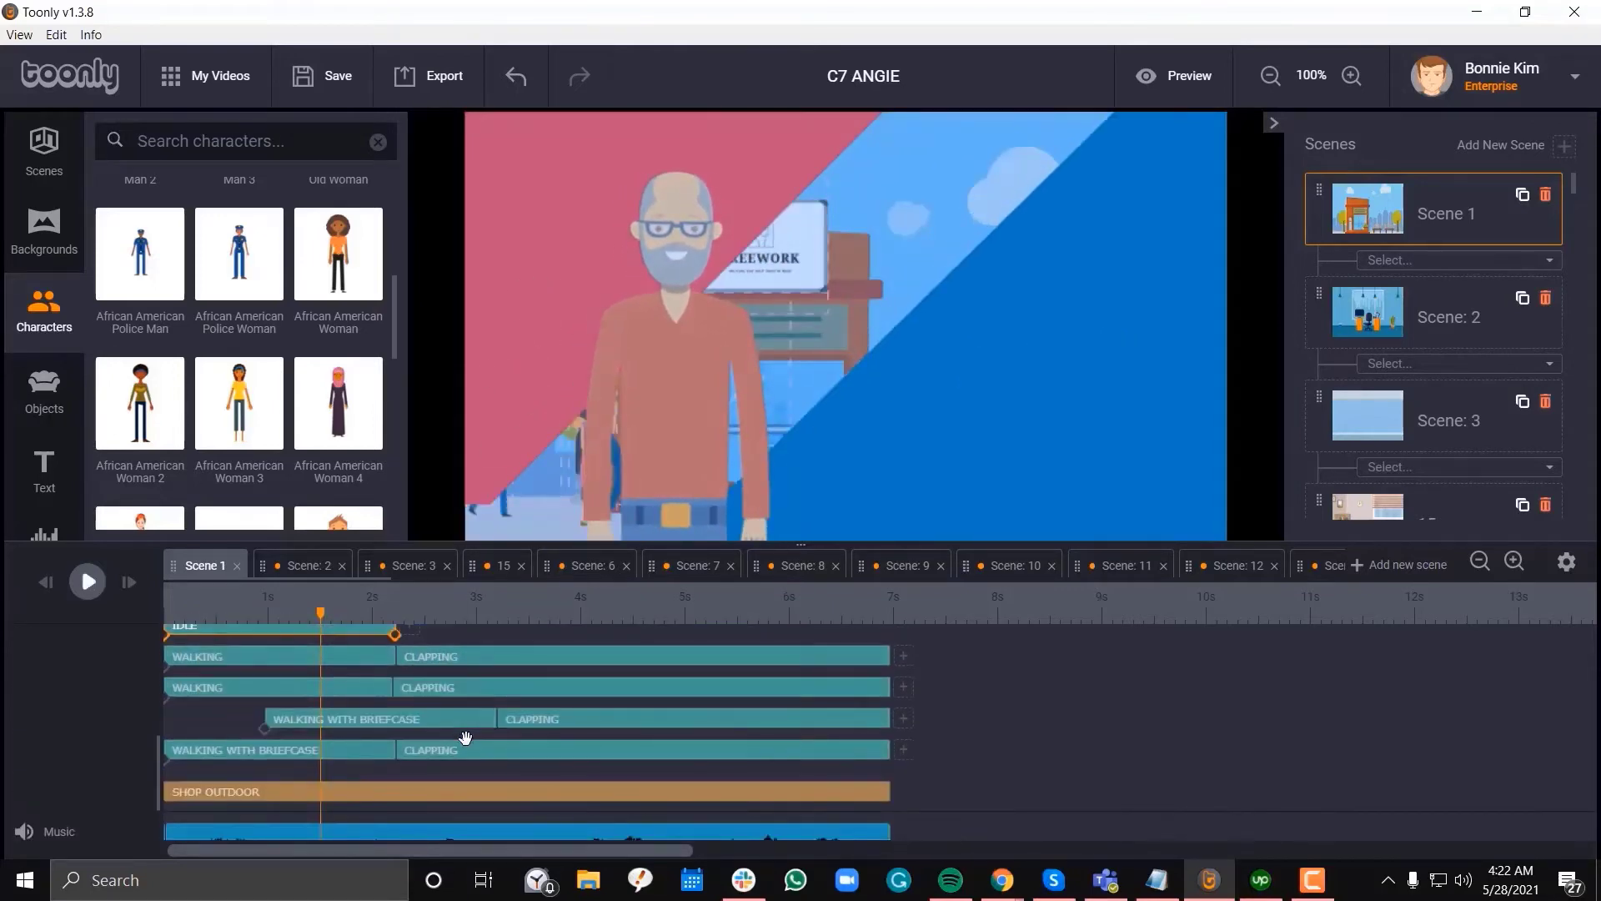
scroll(465, 737, up, 3)
key(space)
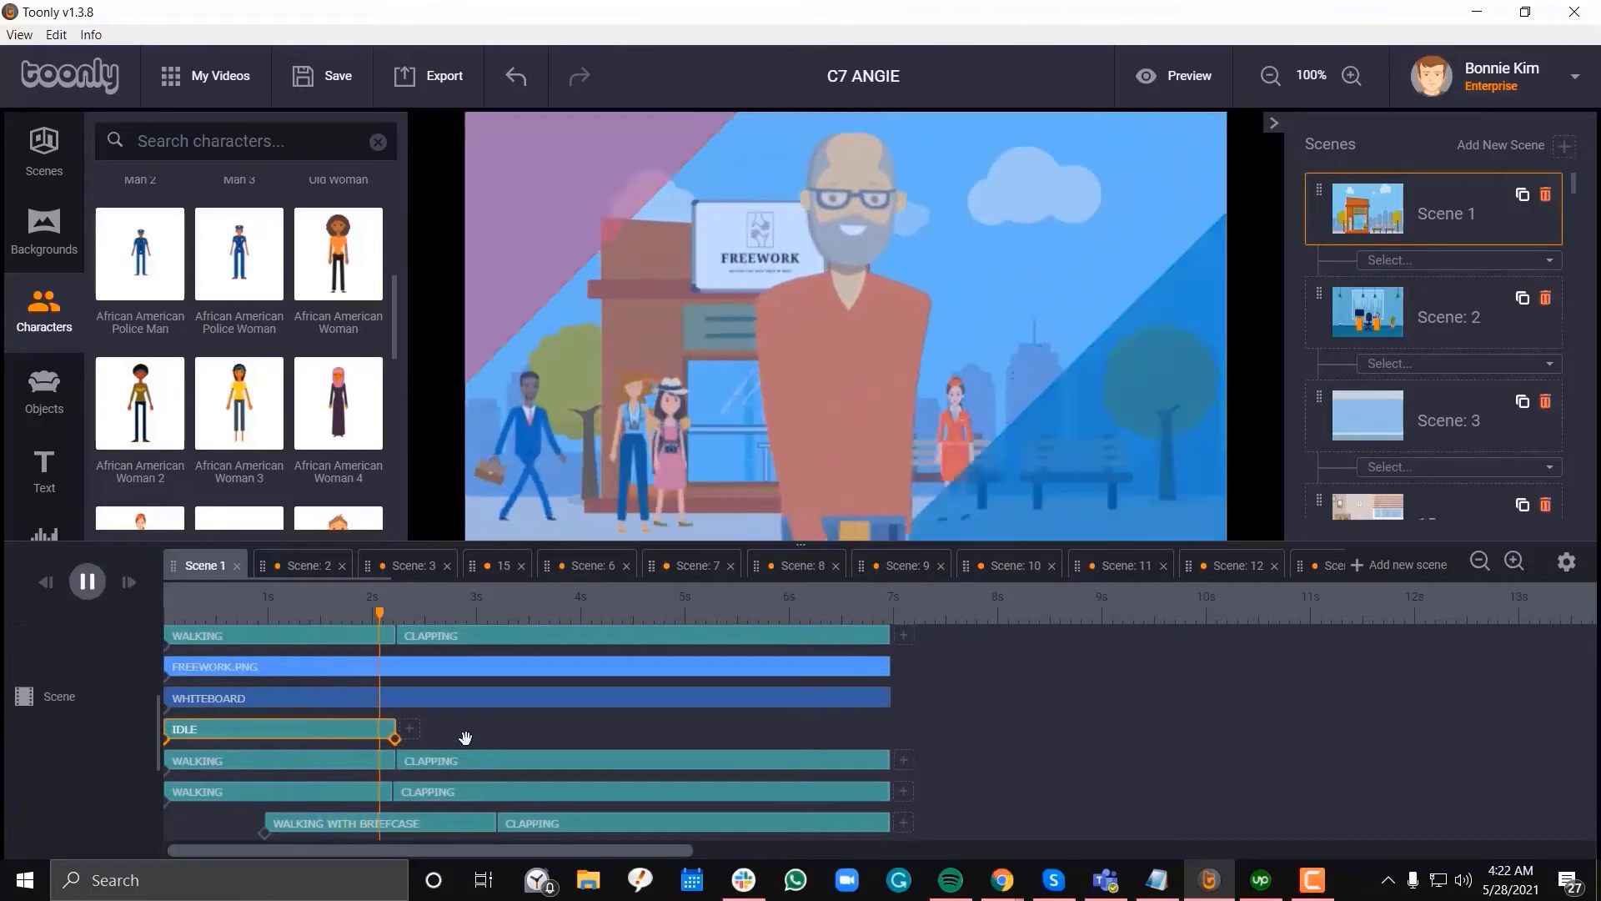
key(space)
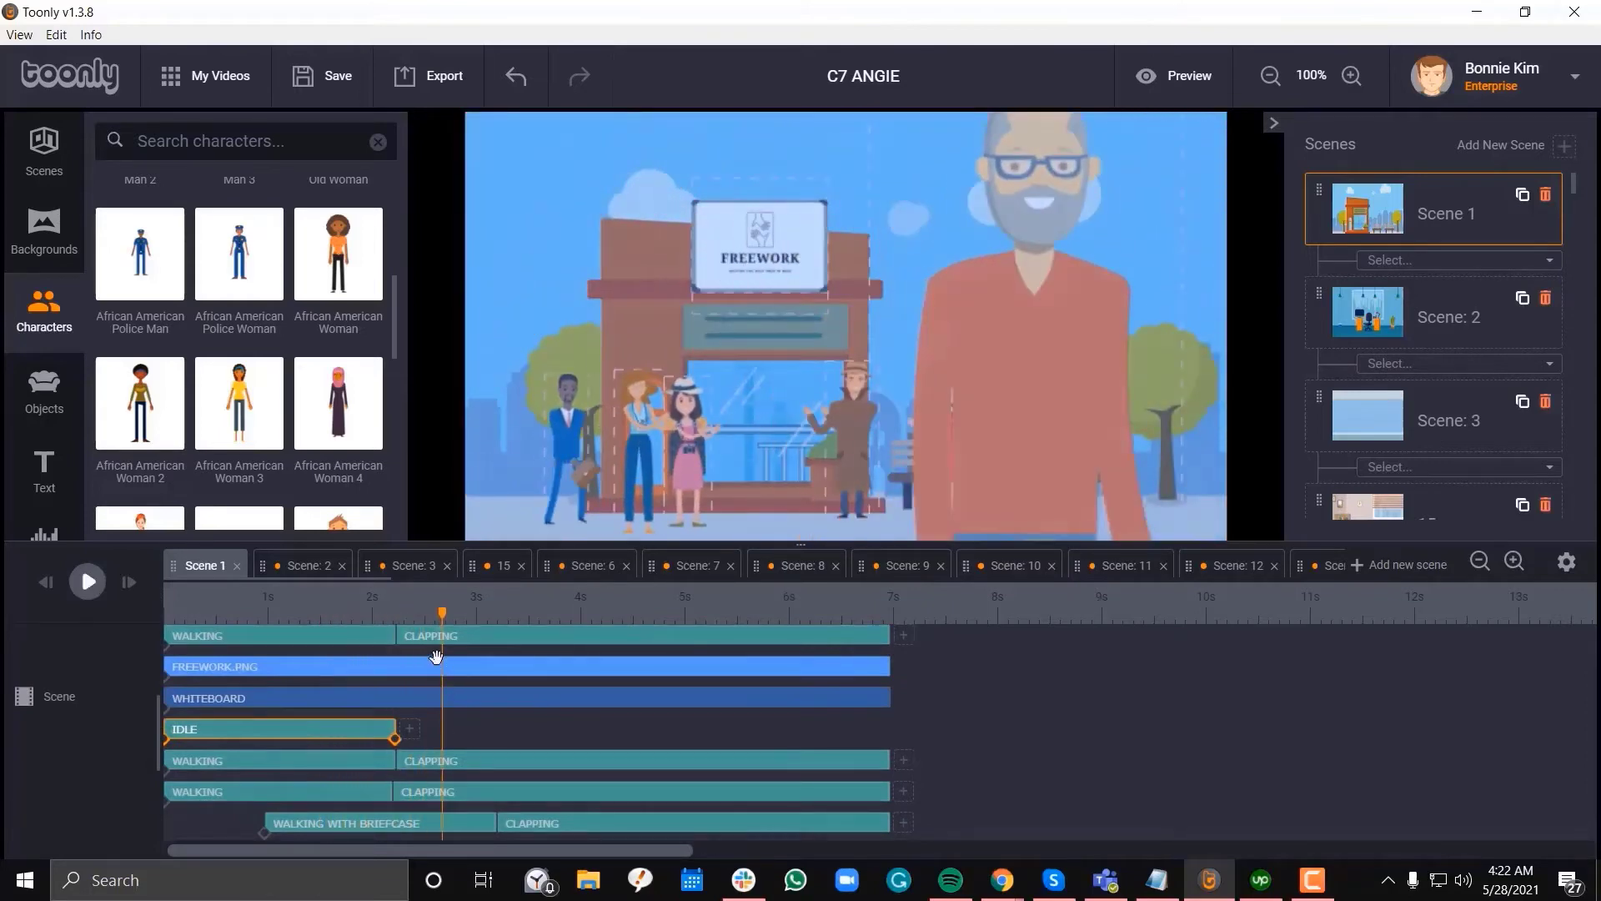
click(439, 650)
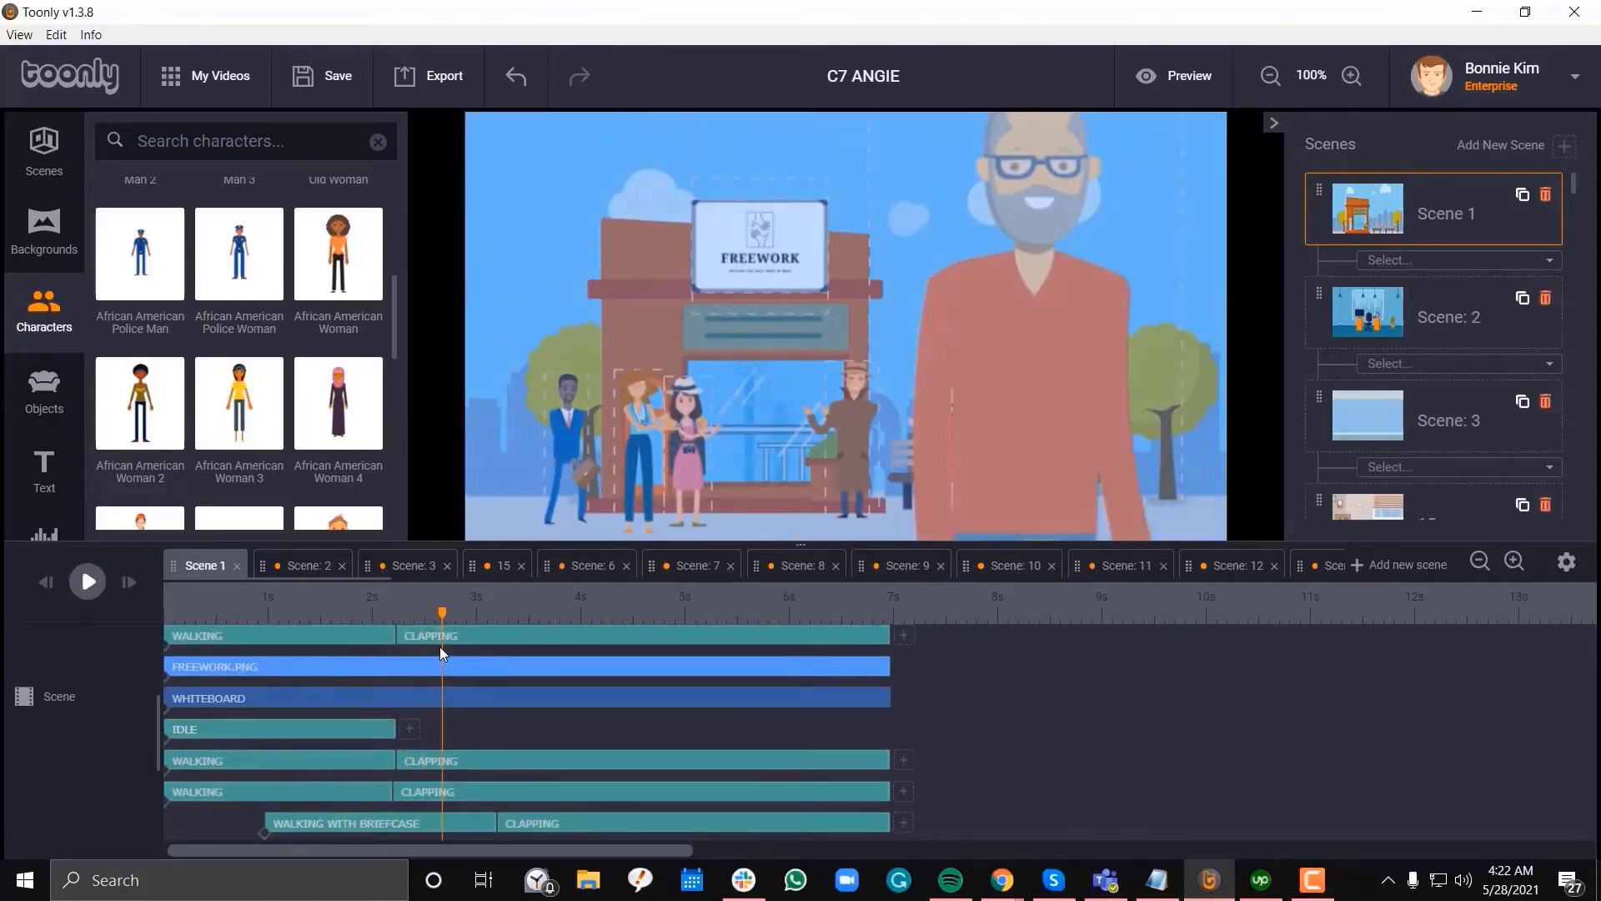
Set the playhead to about 1.8 s and change the new character's Idle clip to the Walking animation
click(332, 729)
drag(442, 618, 349, 624)
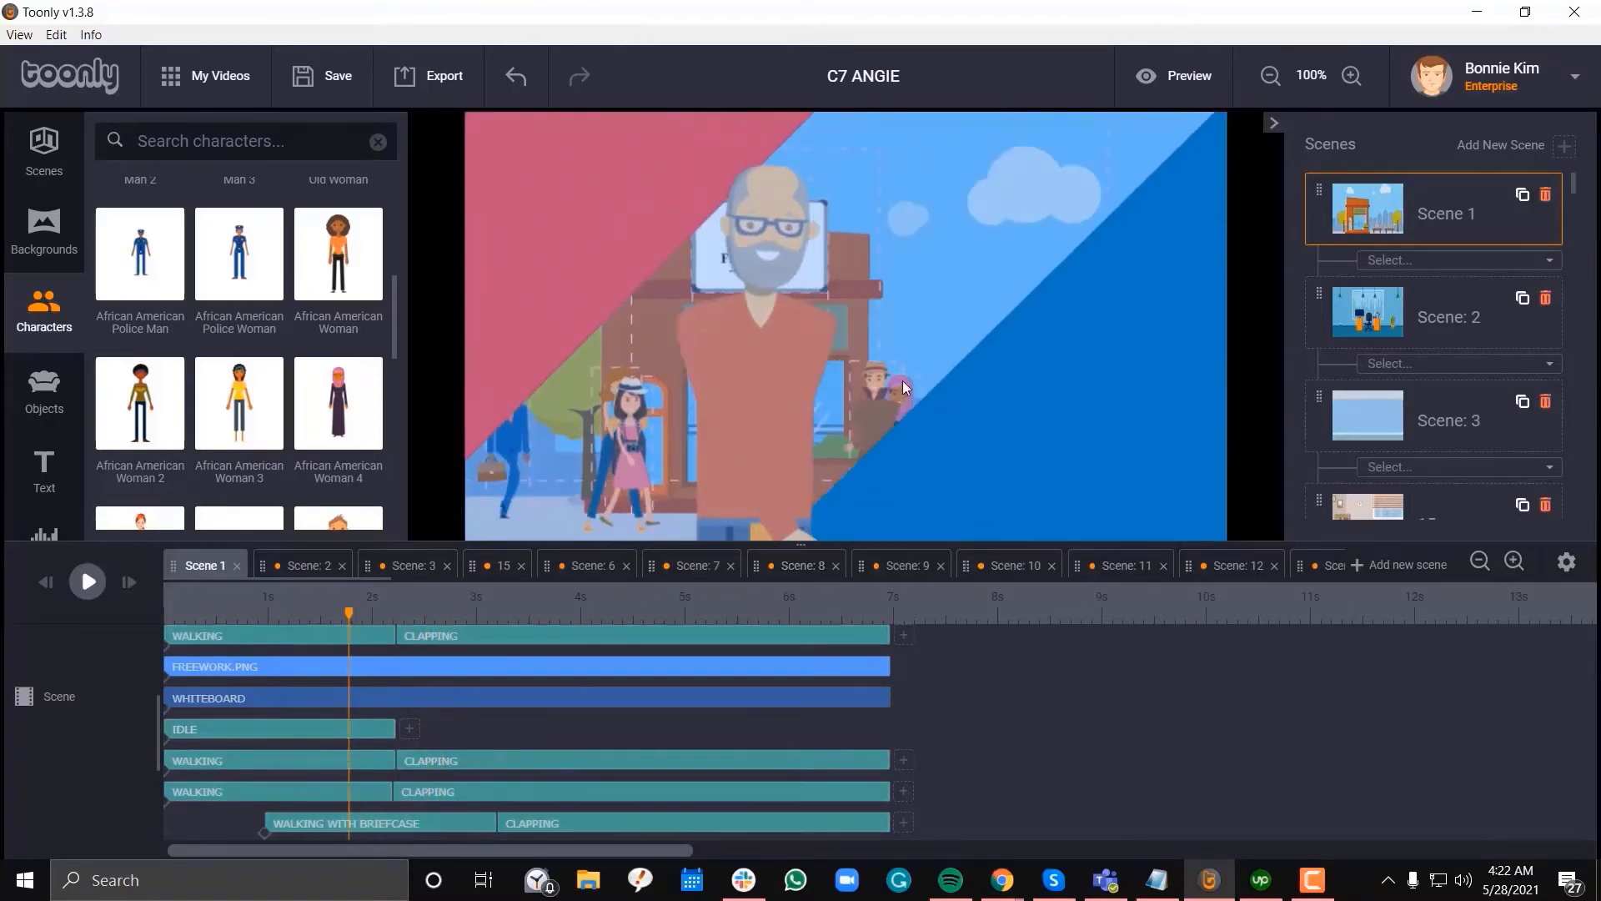
double_click(379, 729)
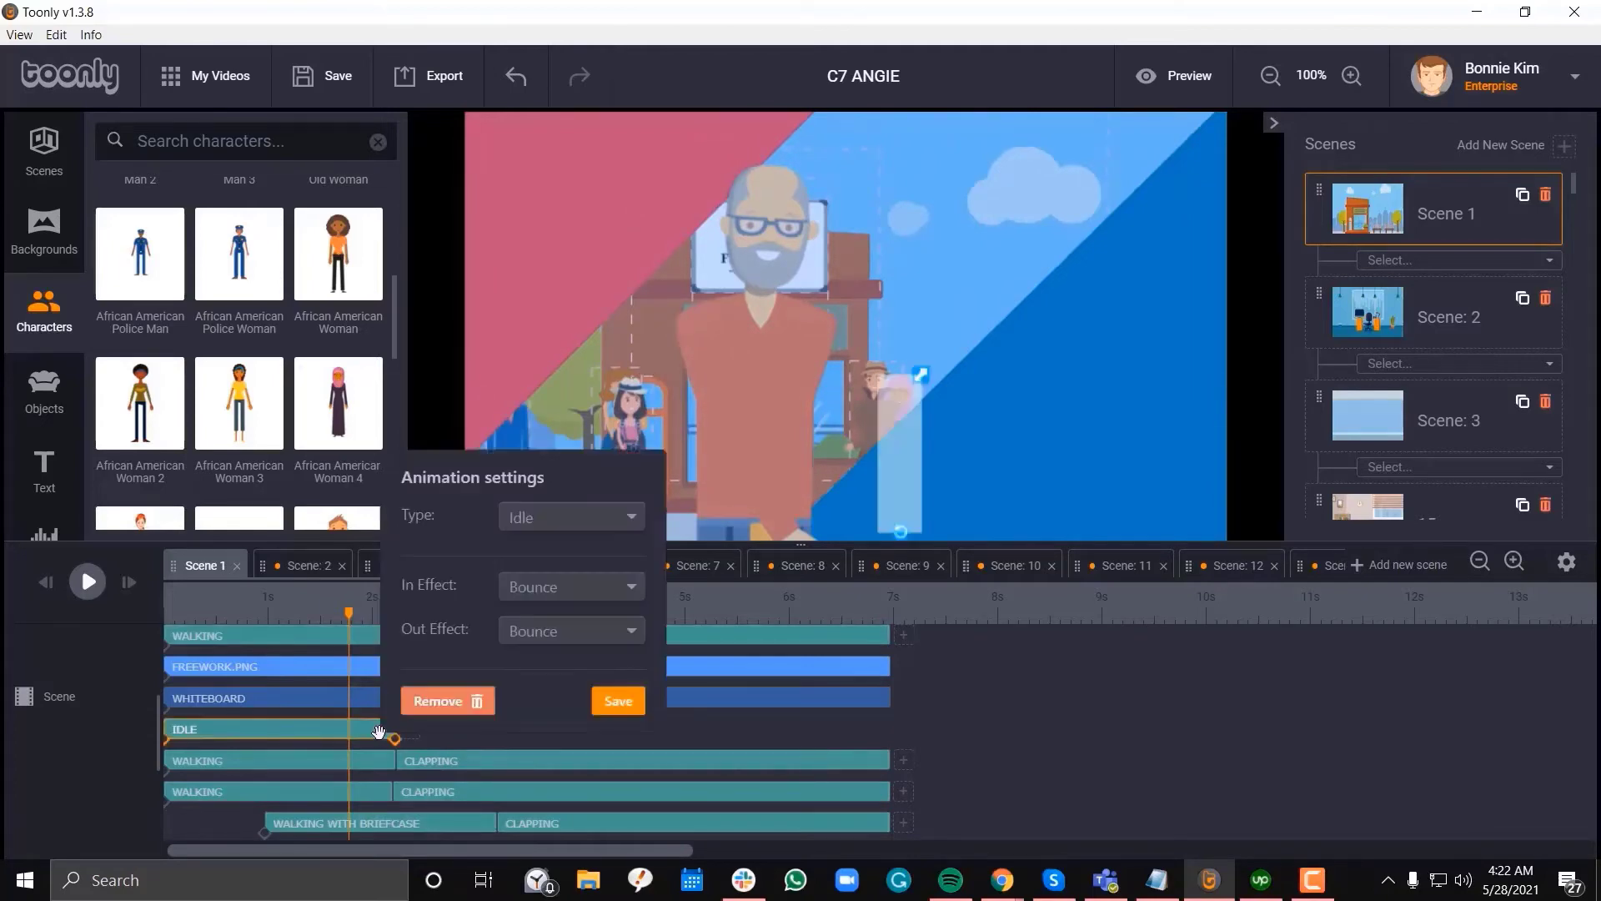
click(580, 529)
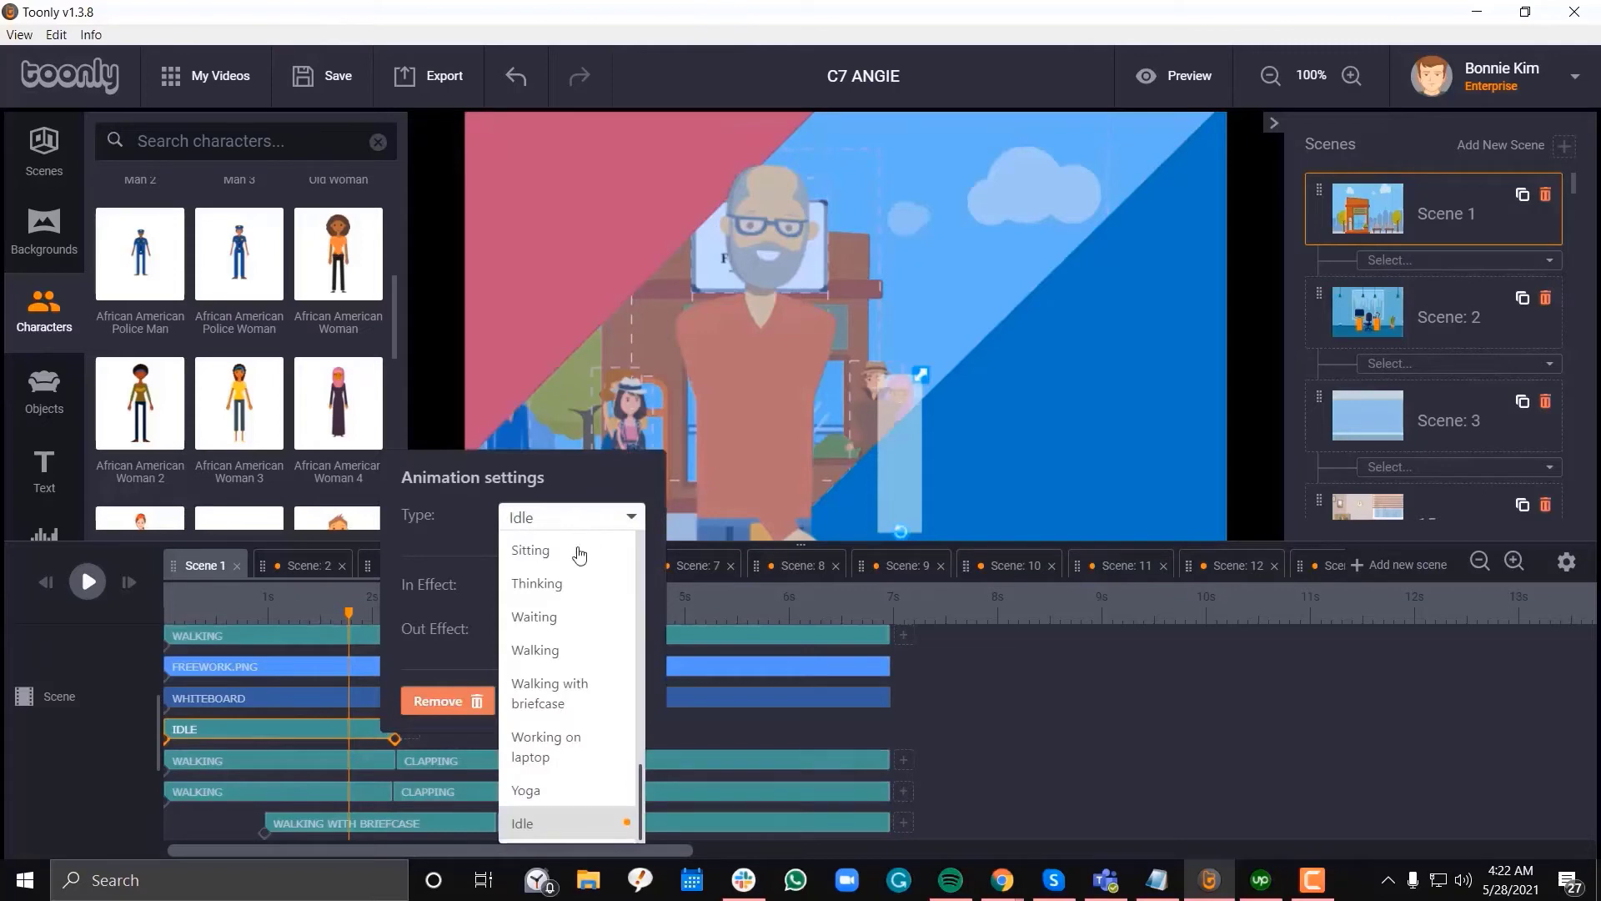
click(556, 651)
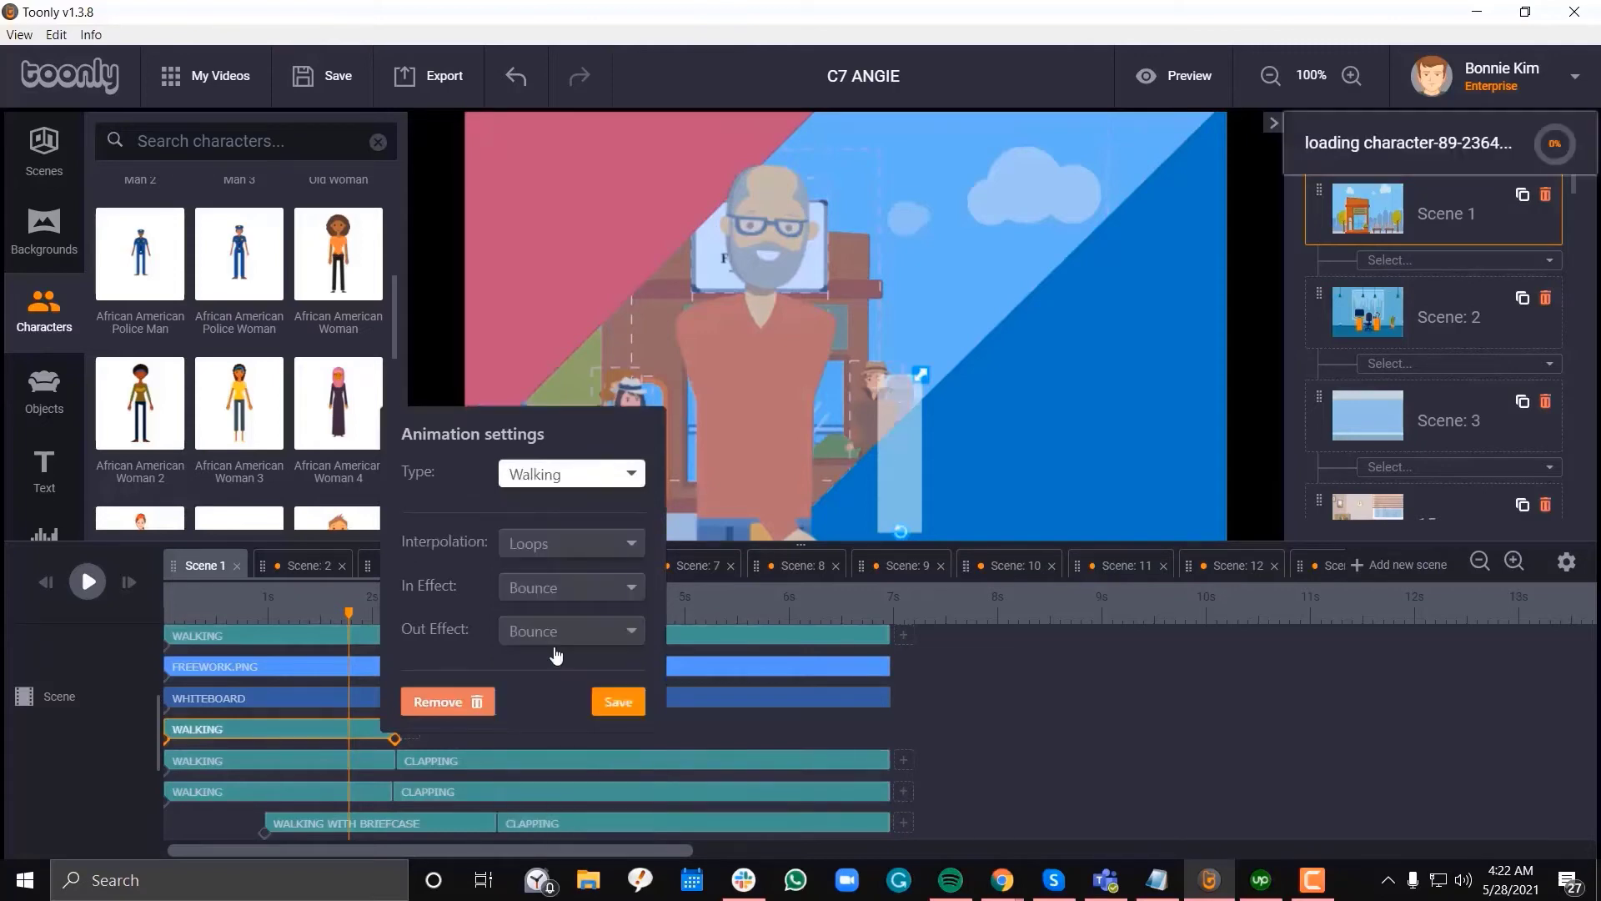
click(618, 703)
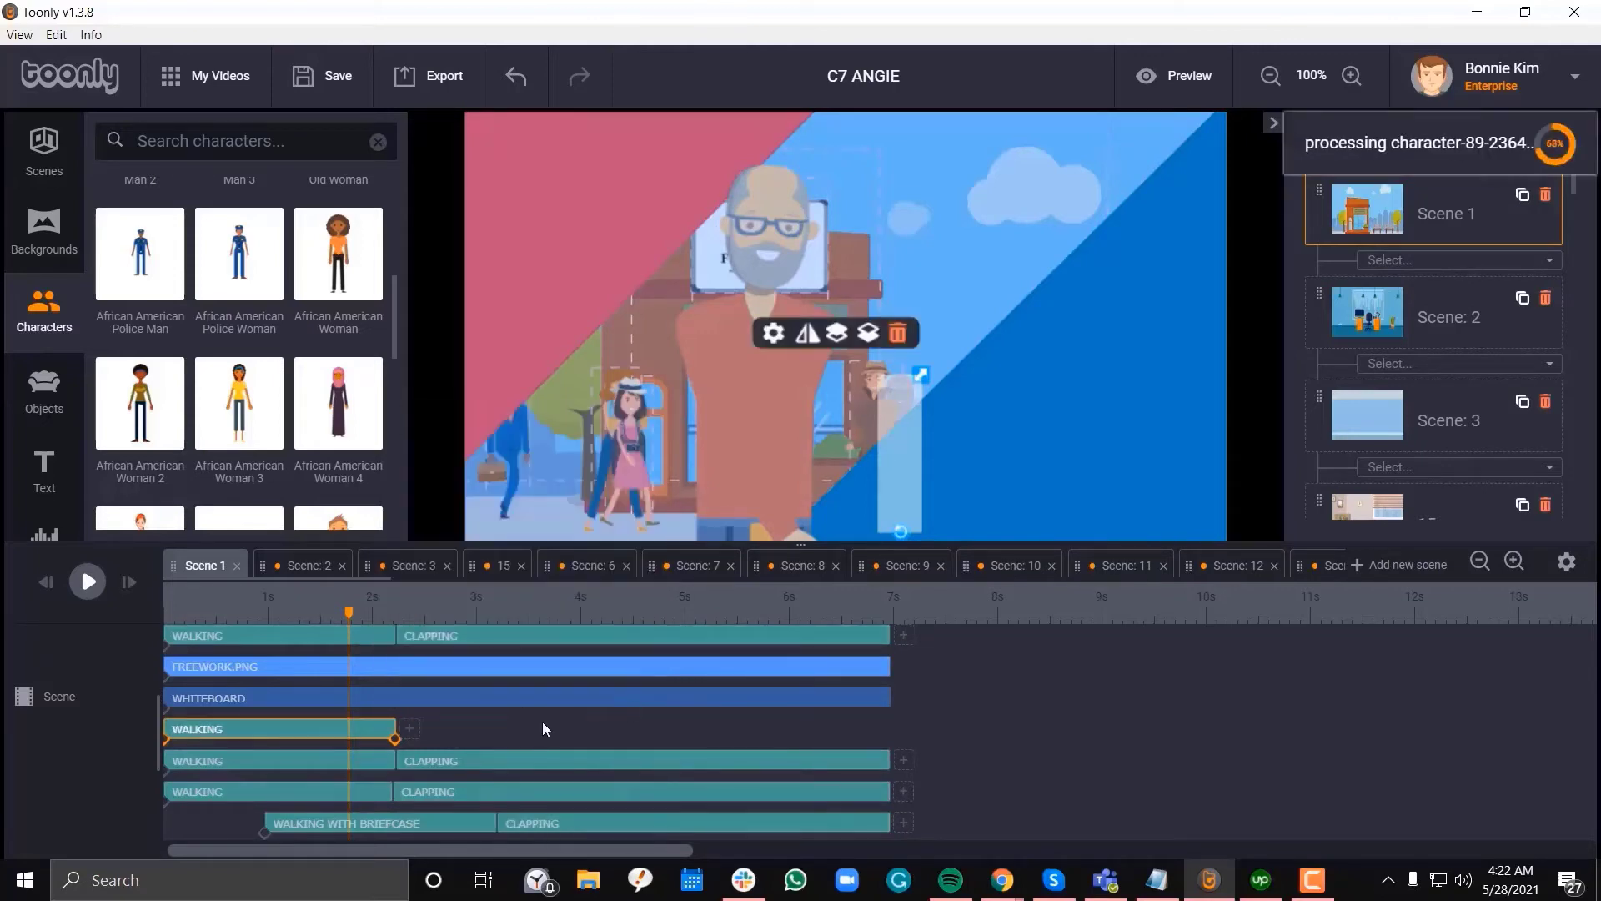
Add a Clapping animation after the new character's Walking clip and extend it to about 7 s, level with the other Clapping clips
click(408, 731)
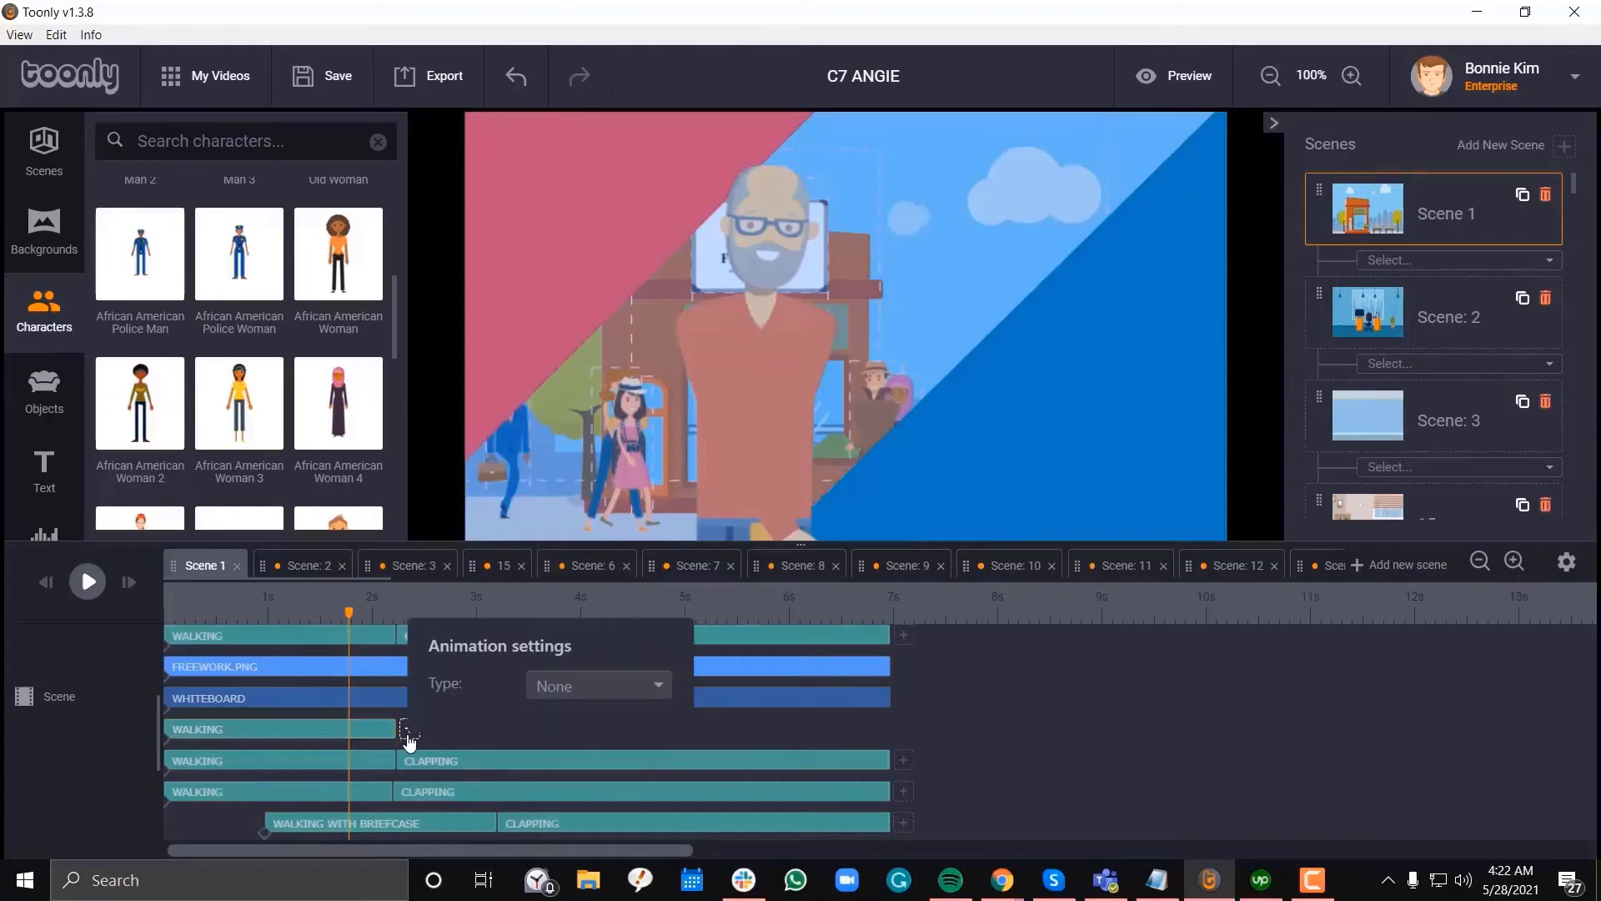
click(582, 694)
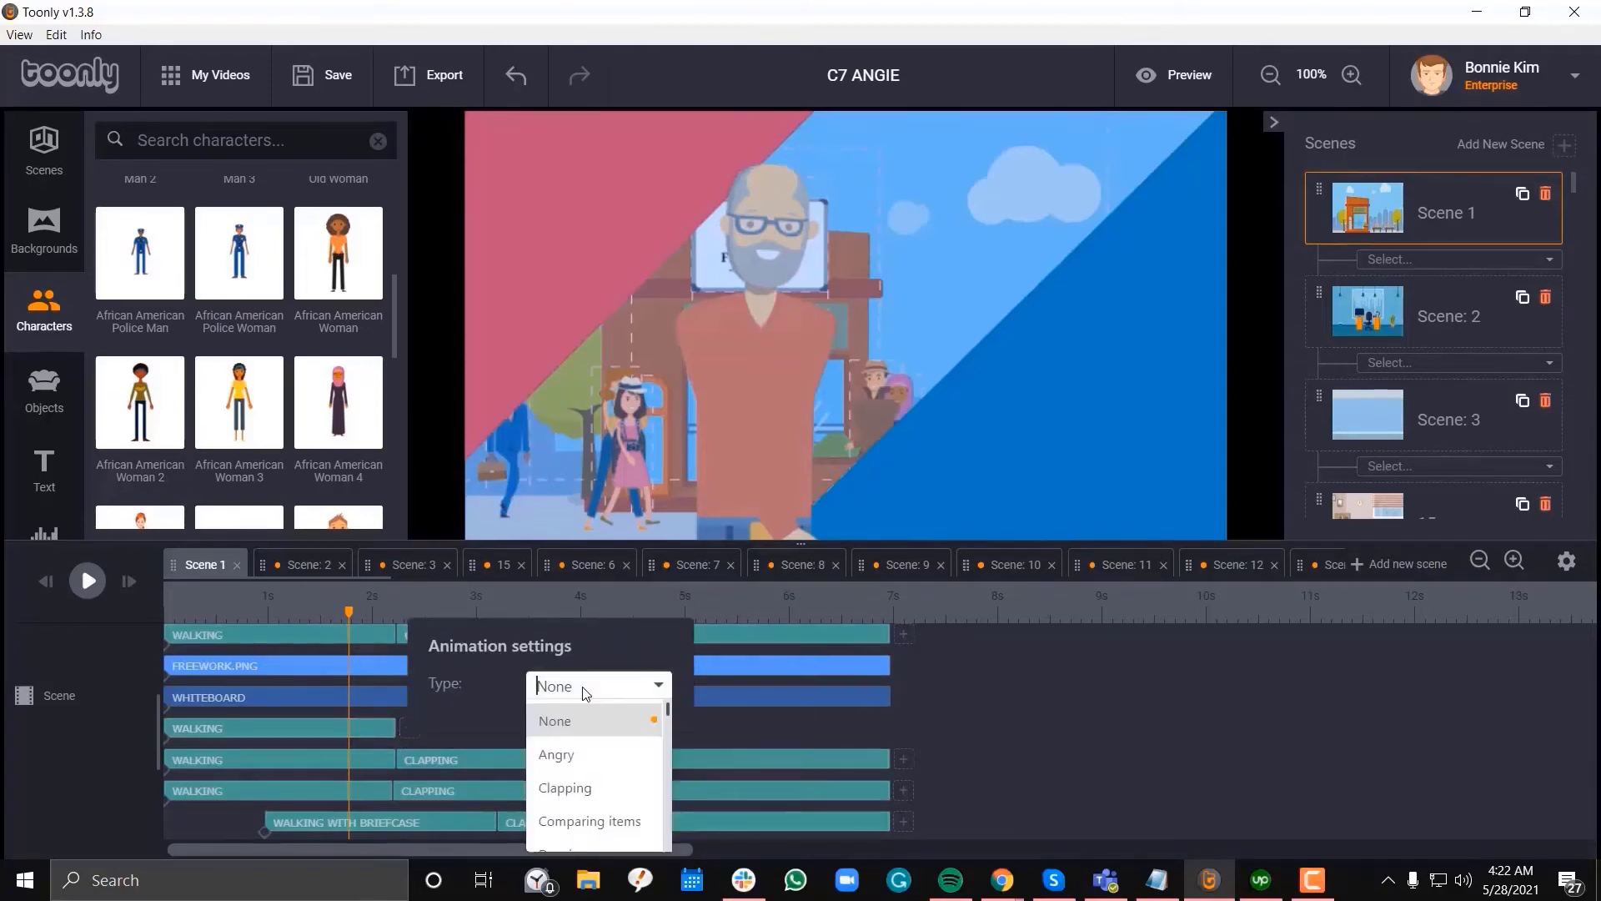
scroll(582, 775, down, 1)
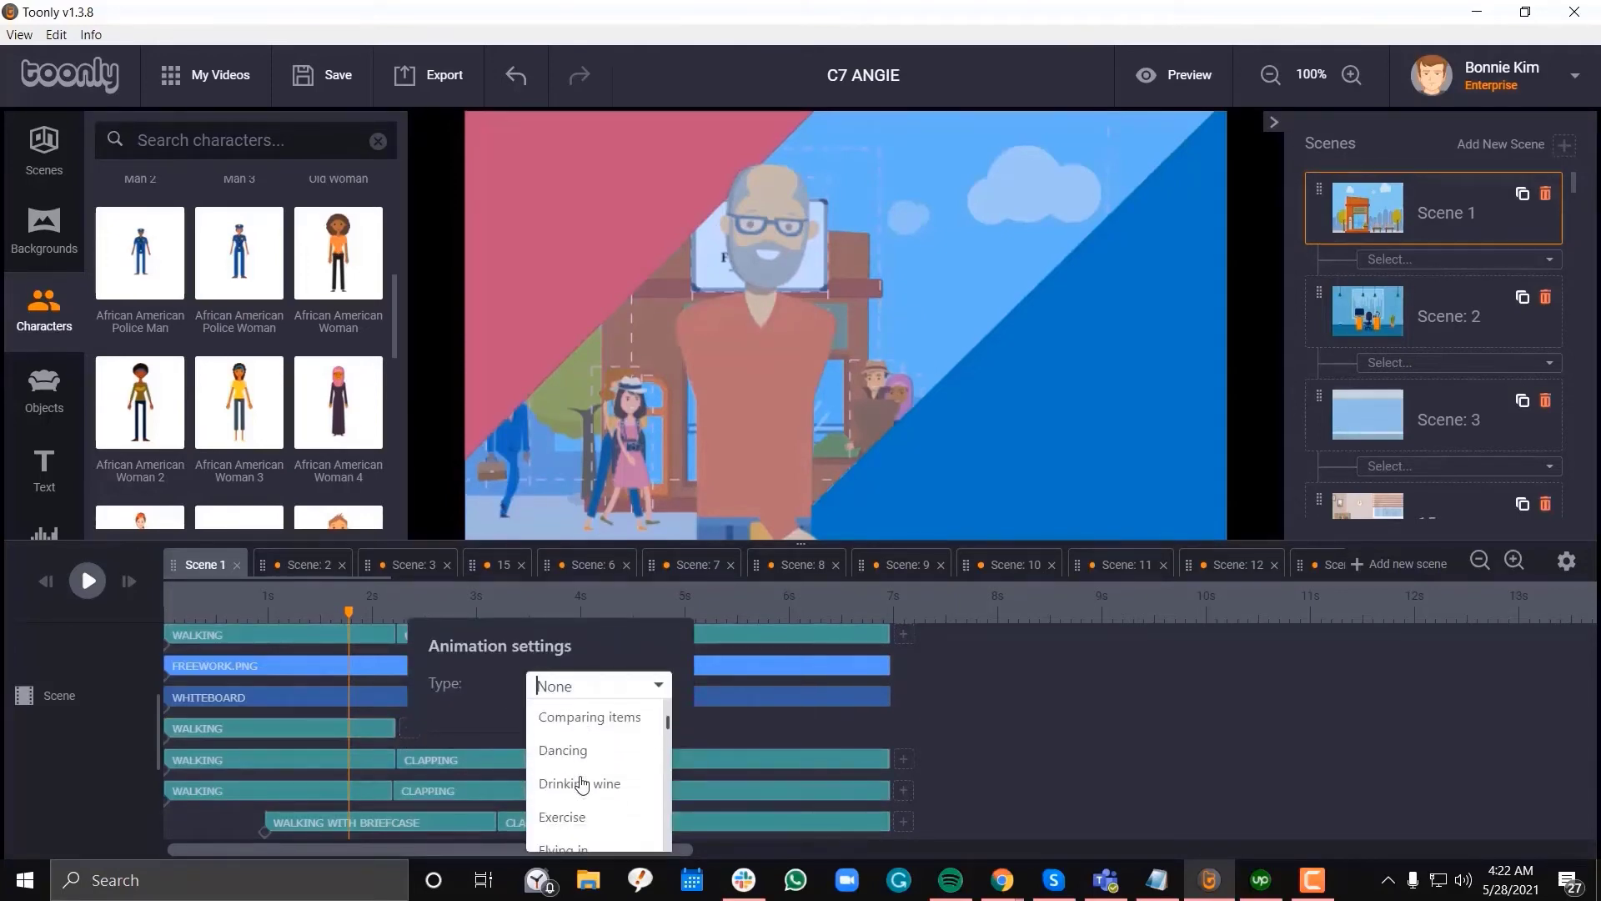
scroll(582, 780, down, 2)
scroll(582, 763, up, 2)
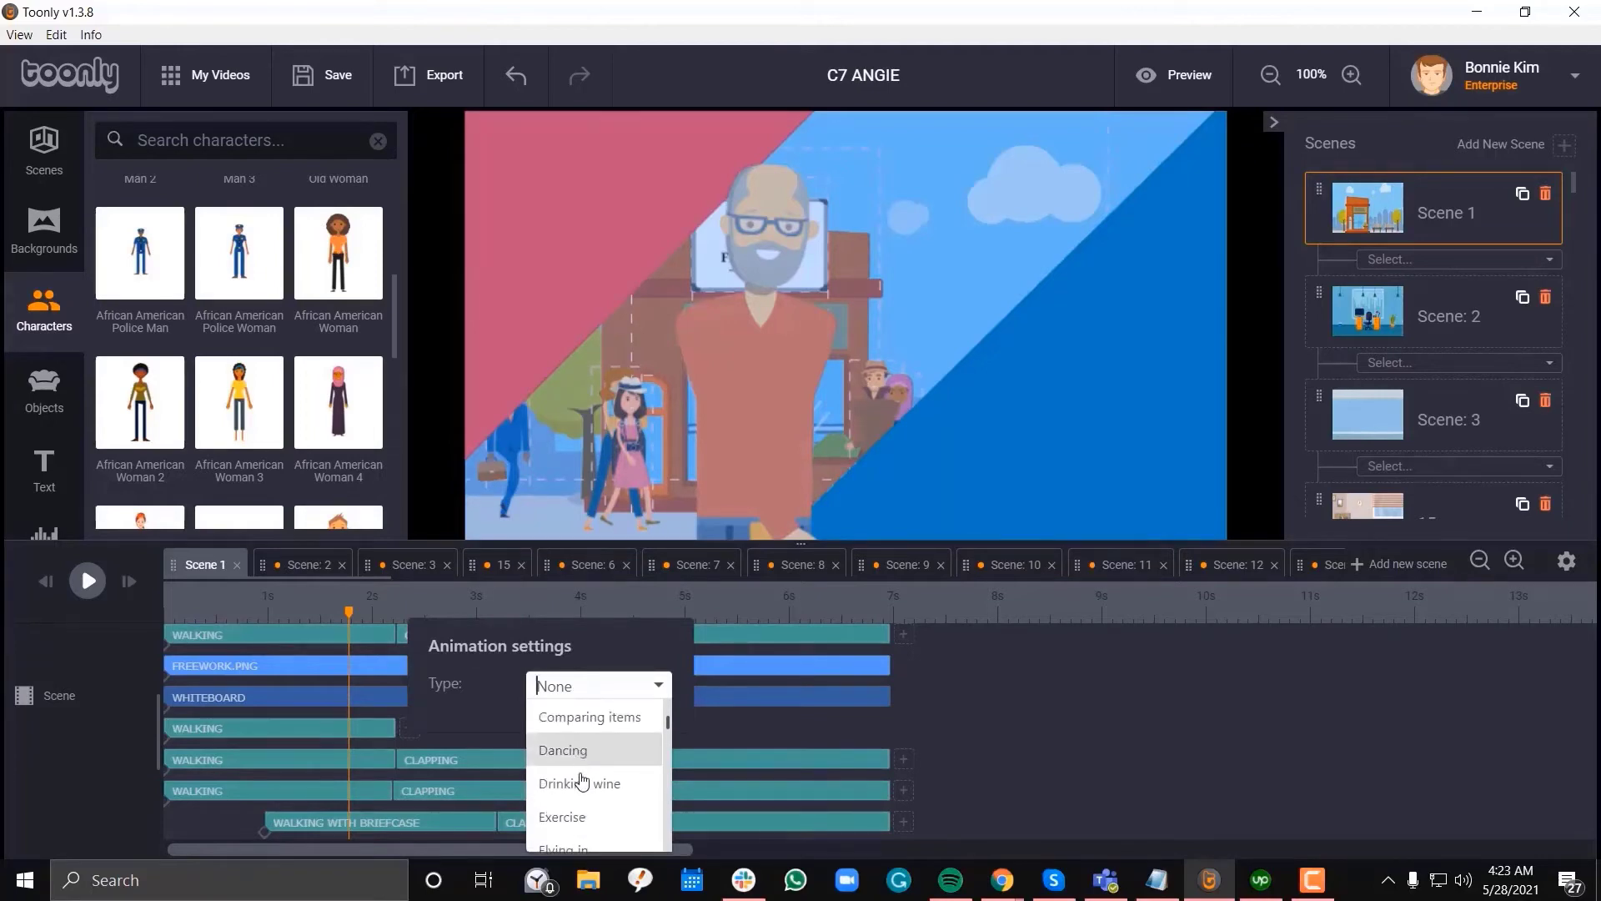
scroll(582, 784, down, 3)
scroll(582, 792, down, 3)
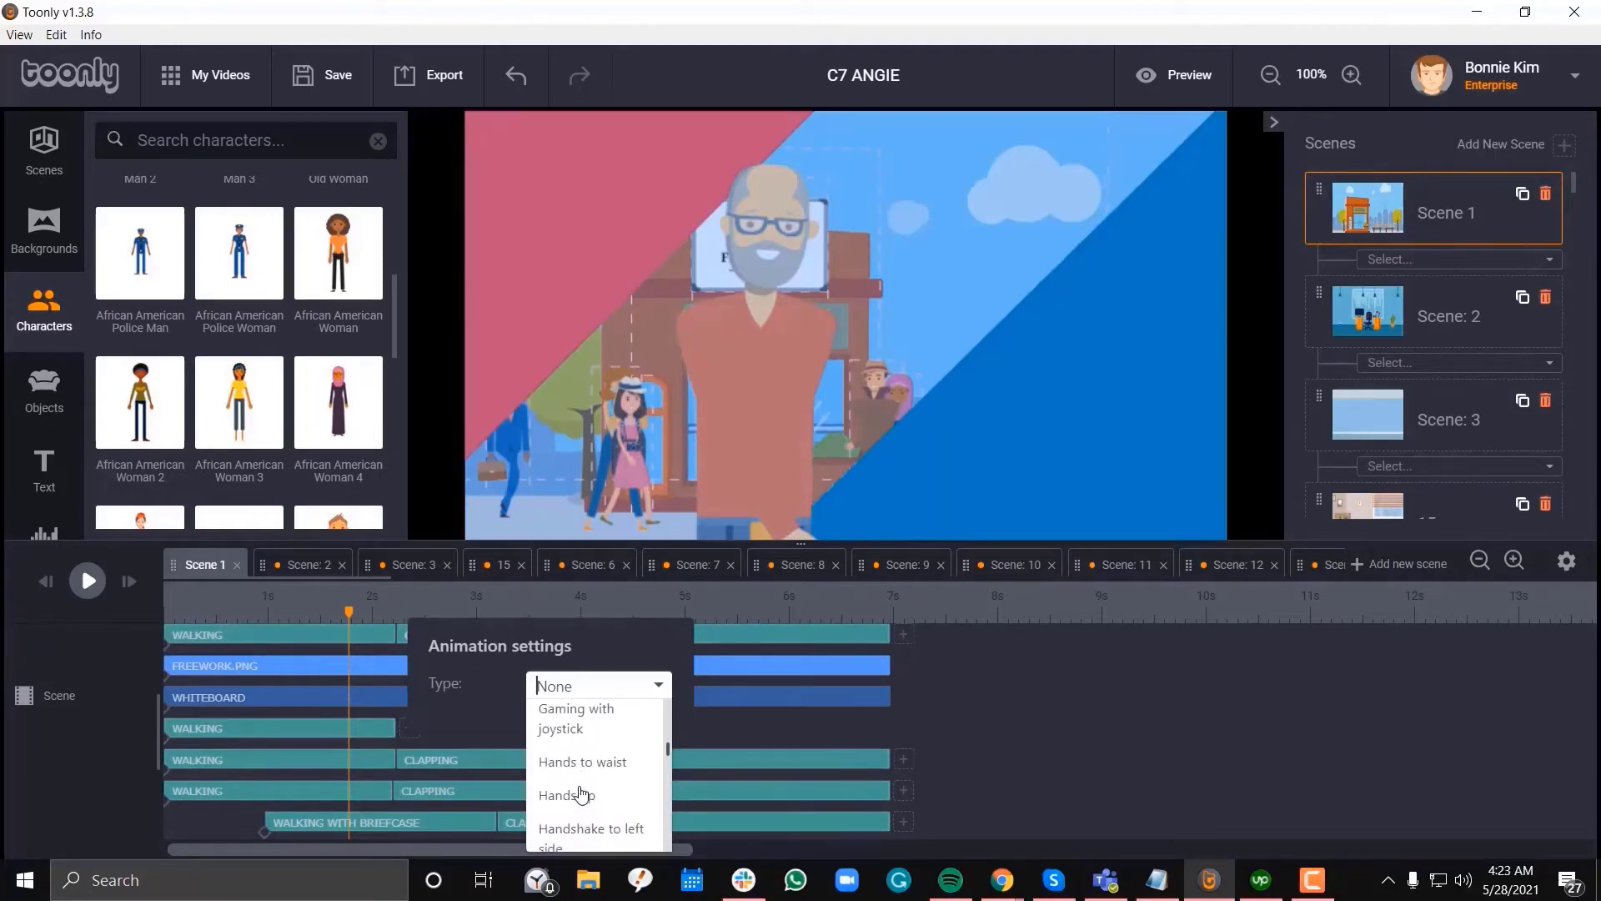
text(cla)
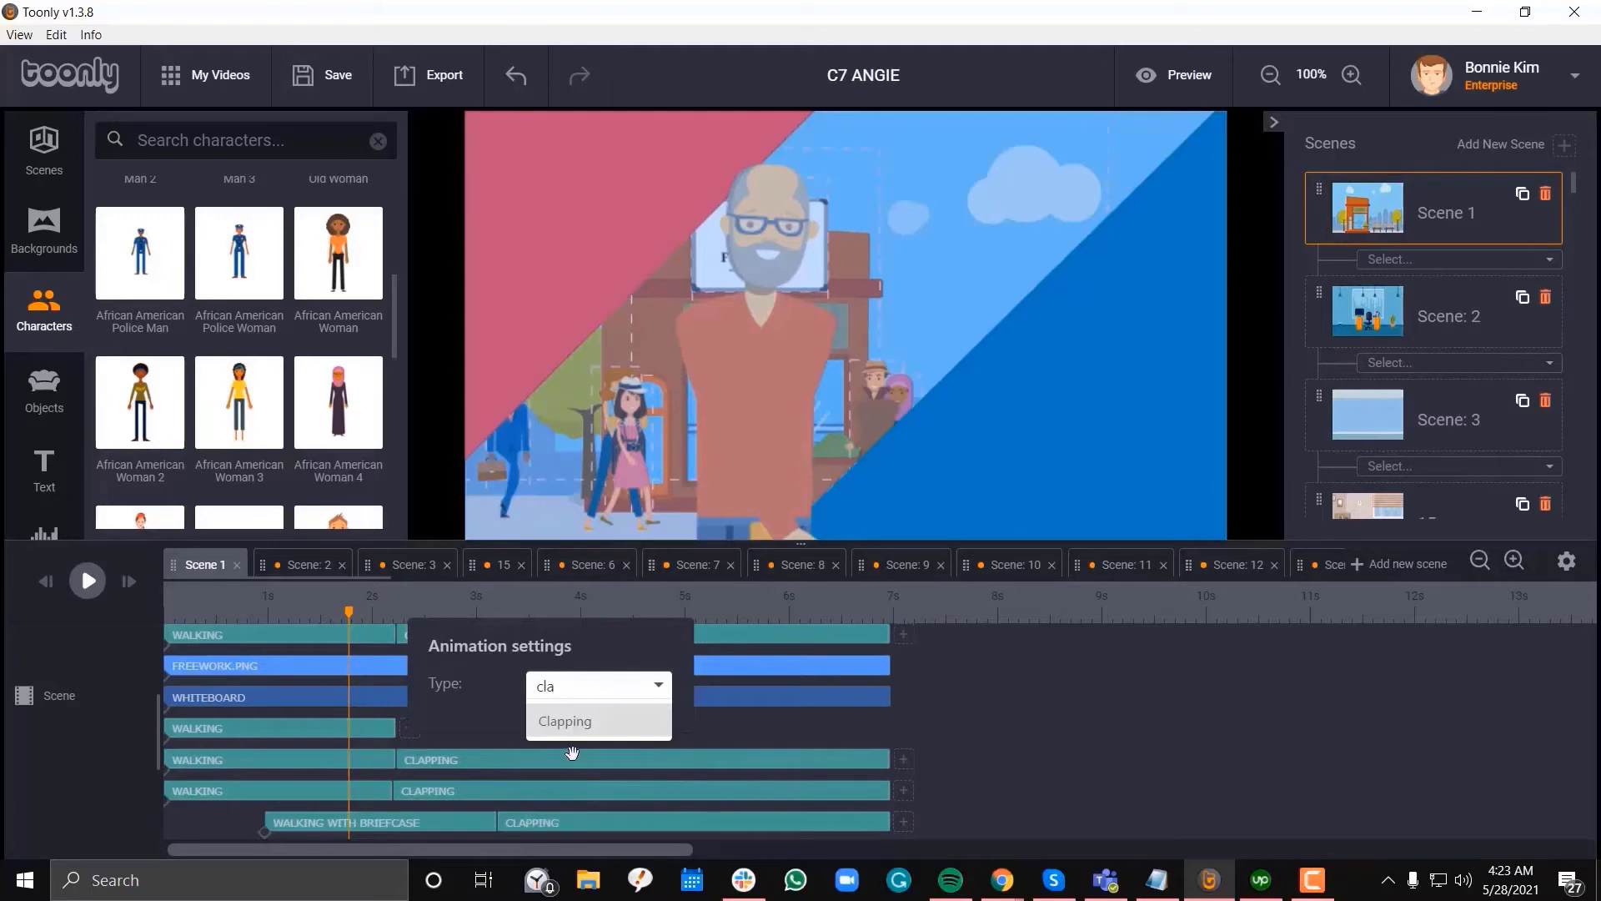
click(588, 722)
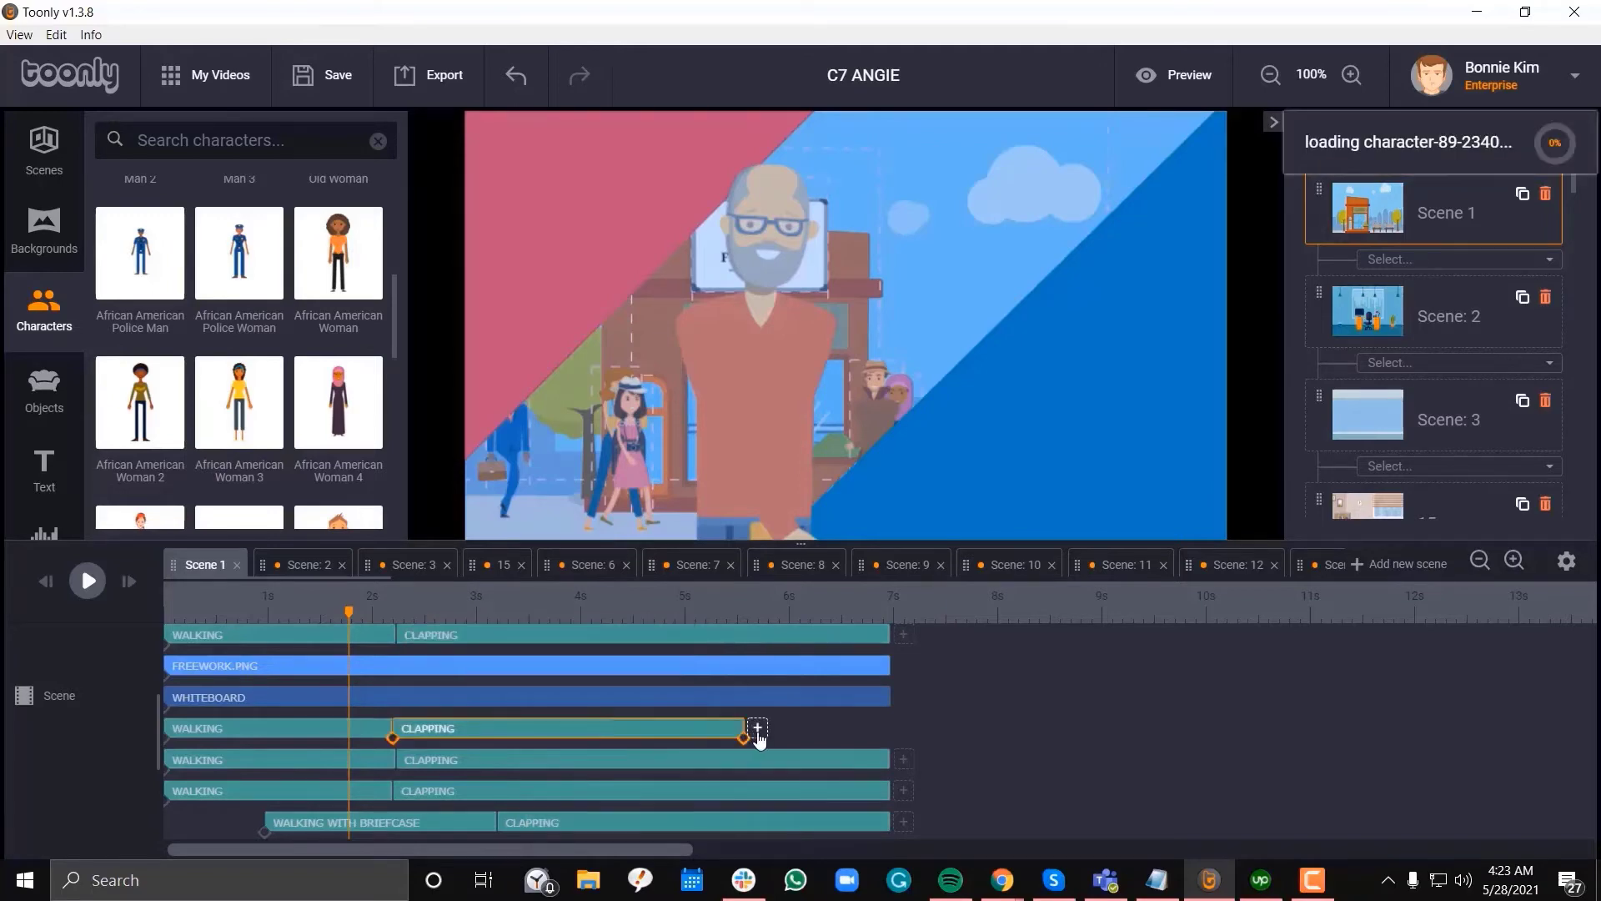
drag(744, 731, 886, 733)
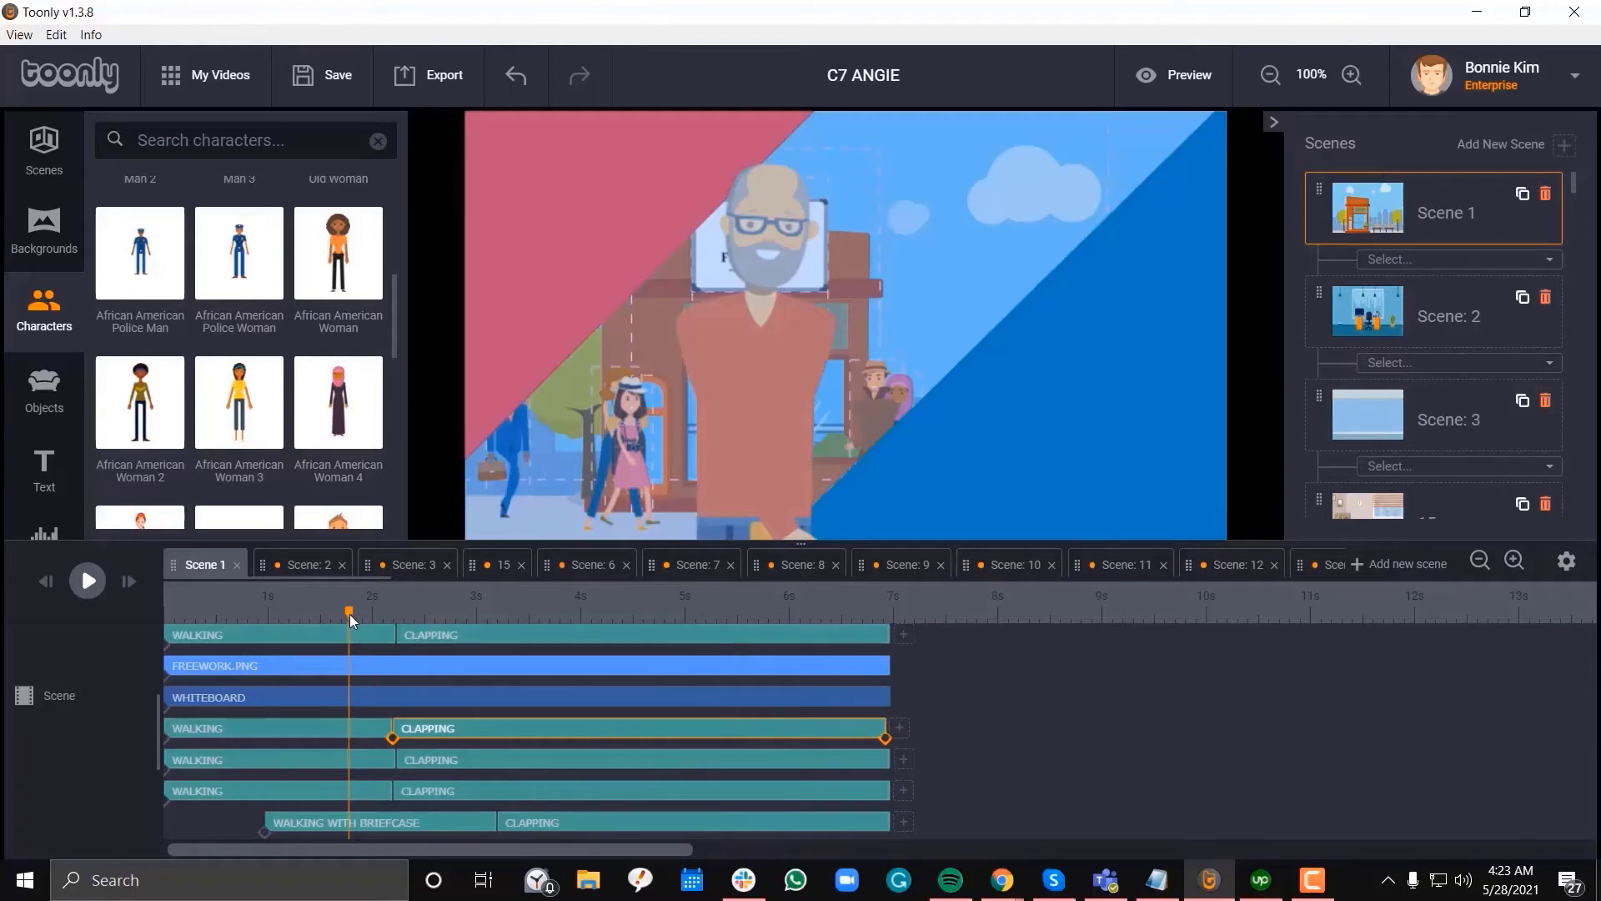
Replay Scene 1 from the start to about 3.1 s to check the new character's walking and clapping, and select the character
drag(349, 614, 116, 613)
key(space)
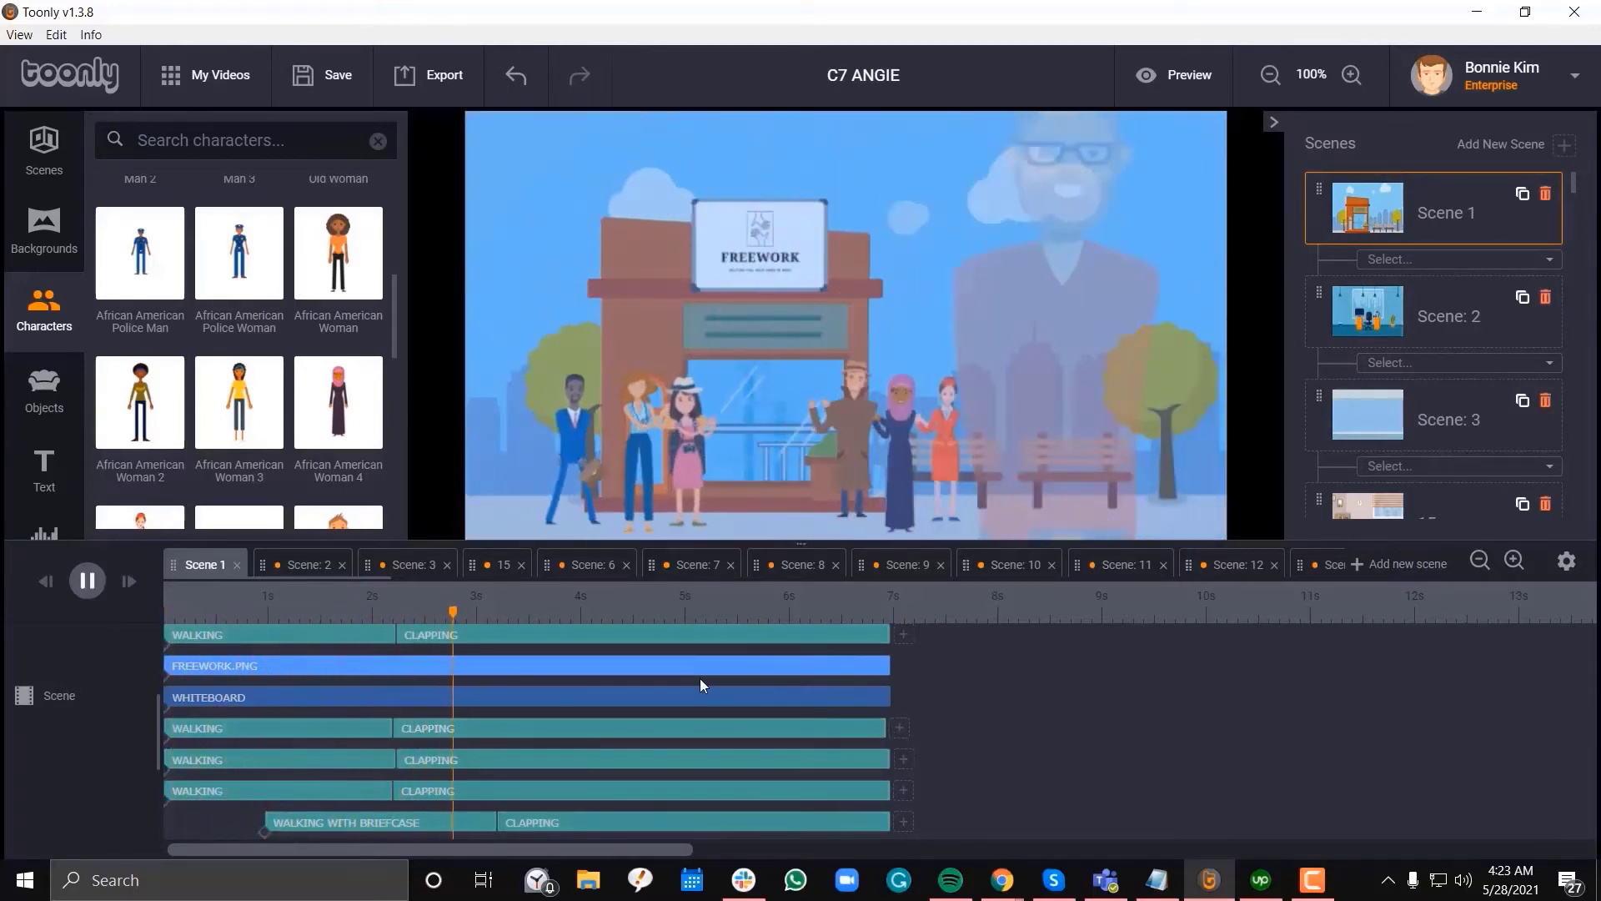
key(space)
click(892, 405)
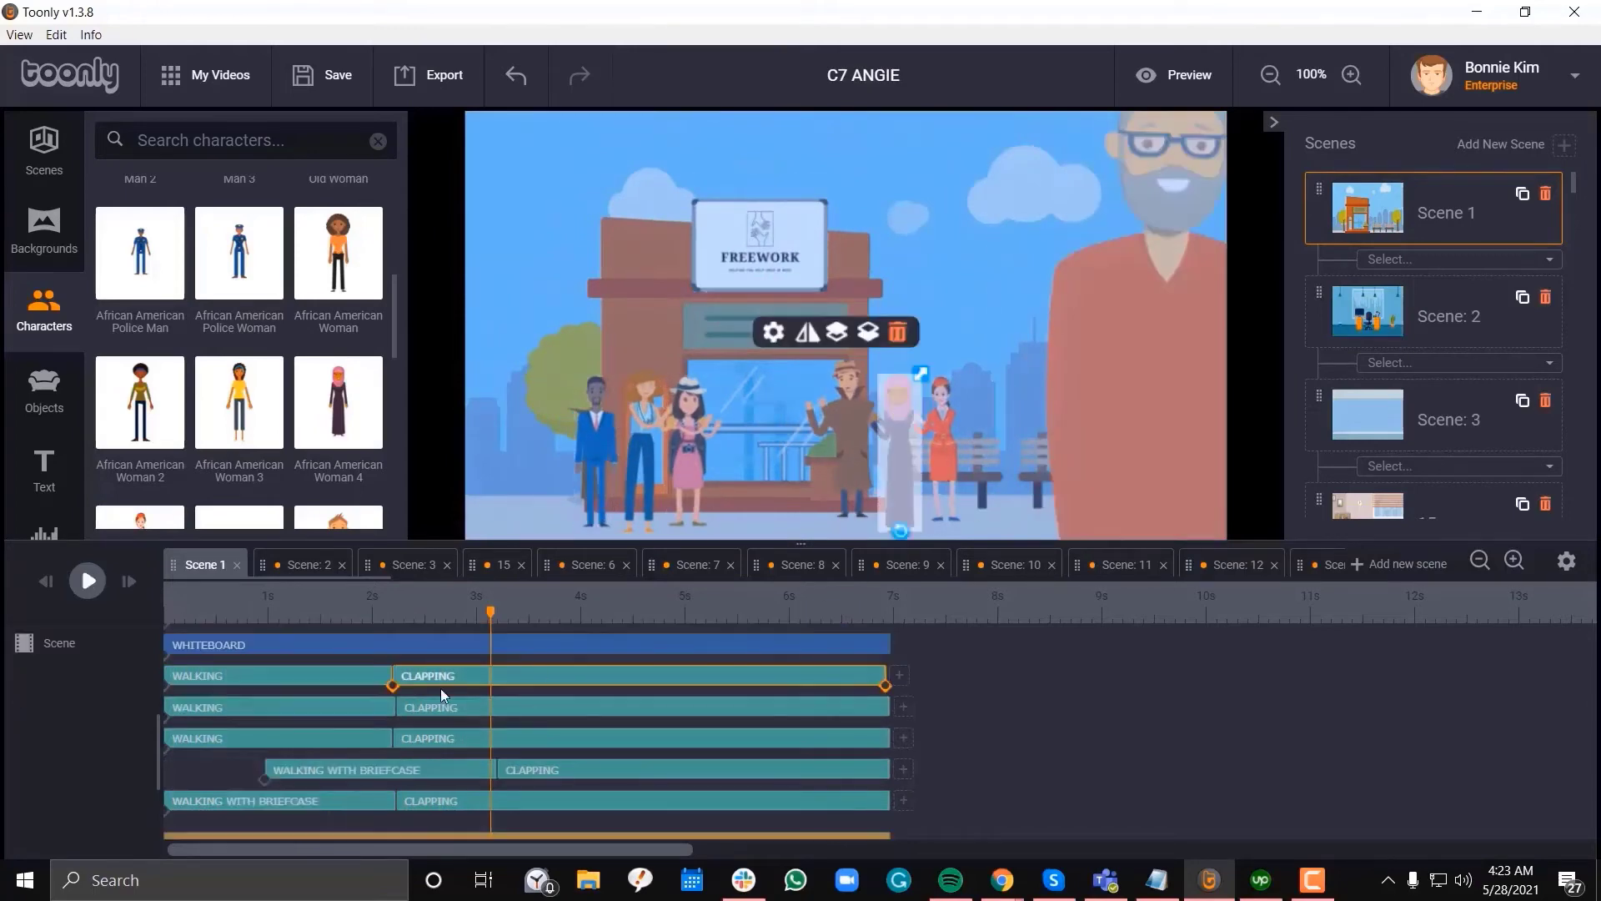